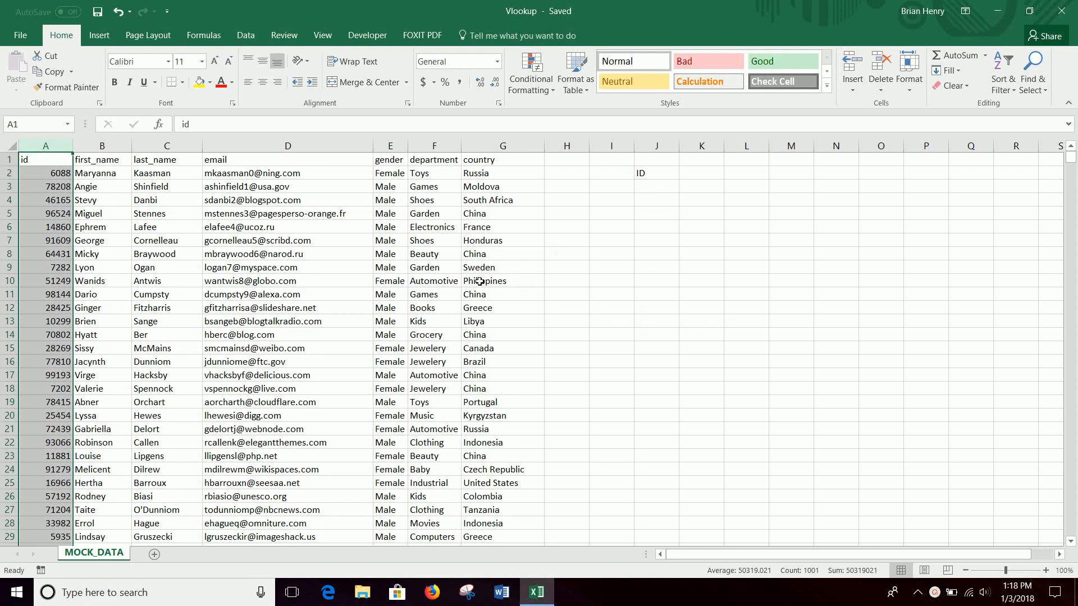
{"action": "key", "text": "ctrl+Down"}
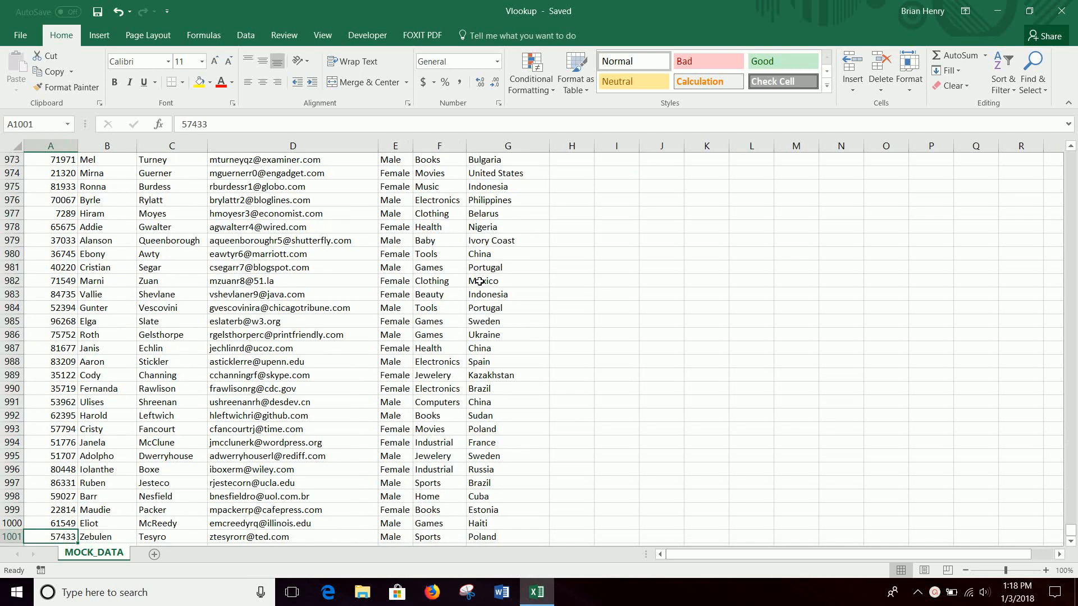
{"action": "scroll", "coordinate": [289, 343], "scroll_direction": "down", "scroll_amount": 7}
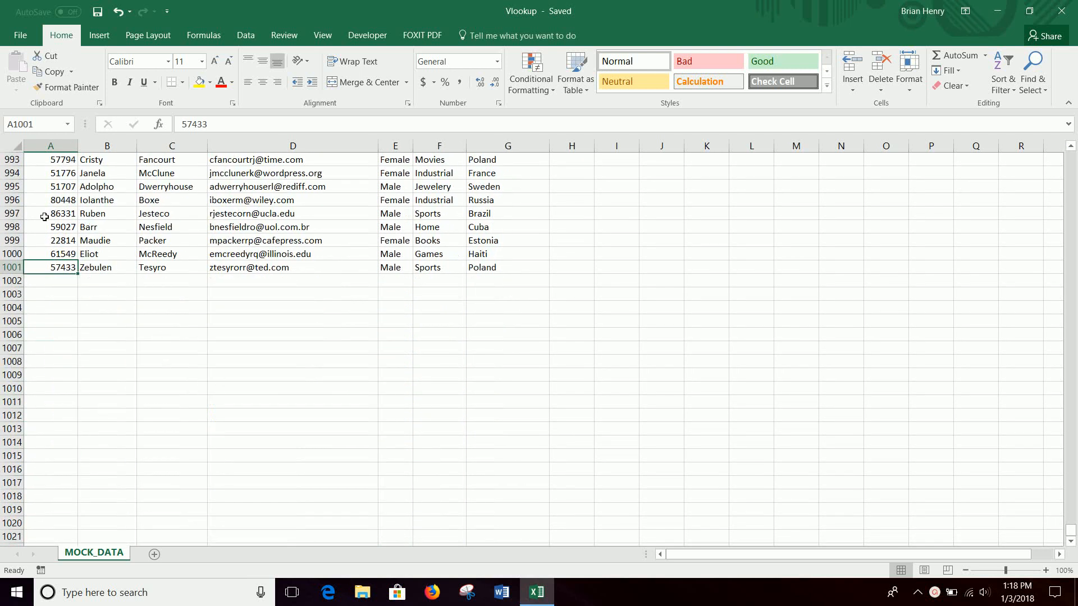
{"action": "left_click_drag", "start_coordinate": [1069, 532], "coordinate": [1046, 147]}
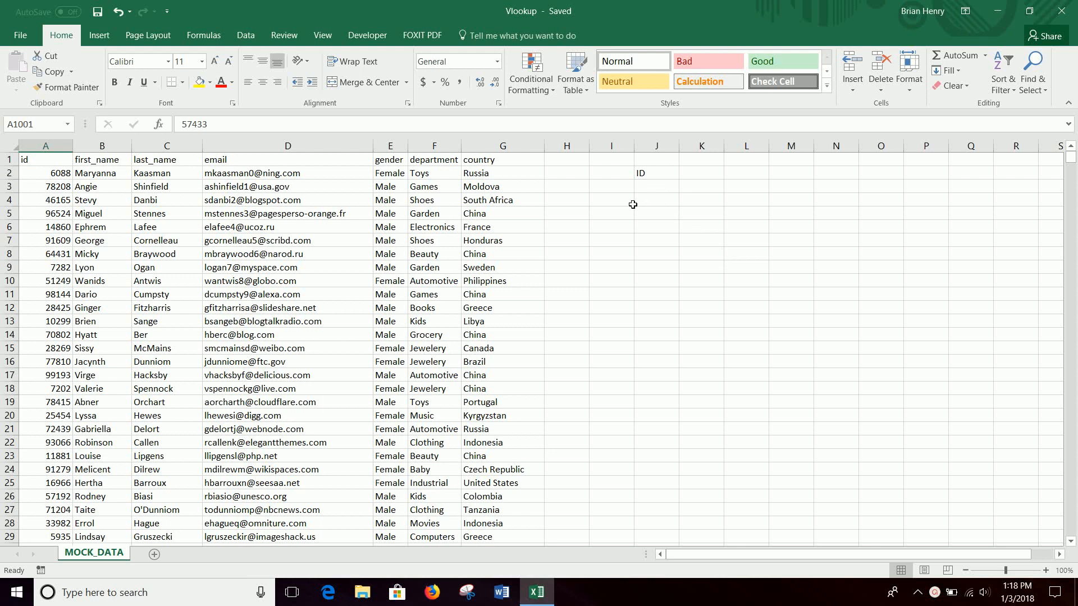
Copy the ID from cell A16 into cell J3, directly beneath the ID header.
{"action": "left_click", "coordinate": [62, 366]}
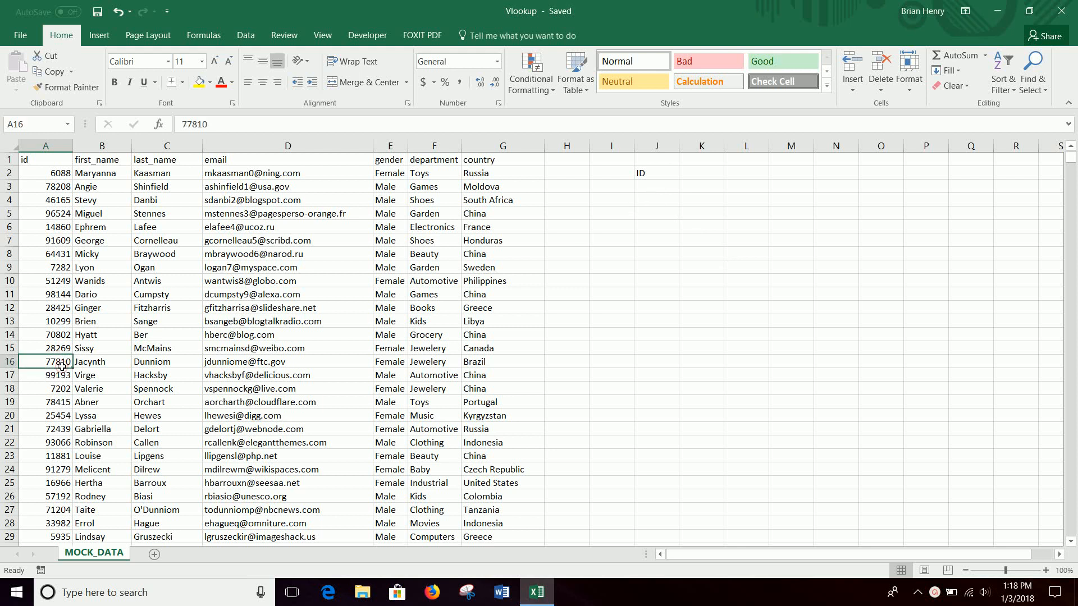
{"action": "key", "text": "ctrl+c"}
{"action": "left_click", "coordinate": [666, 186]}
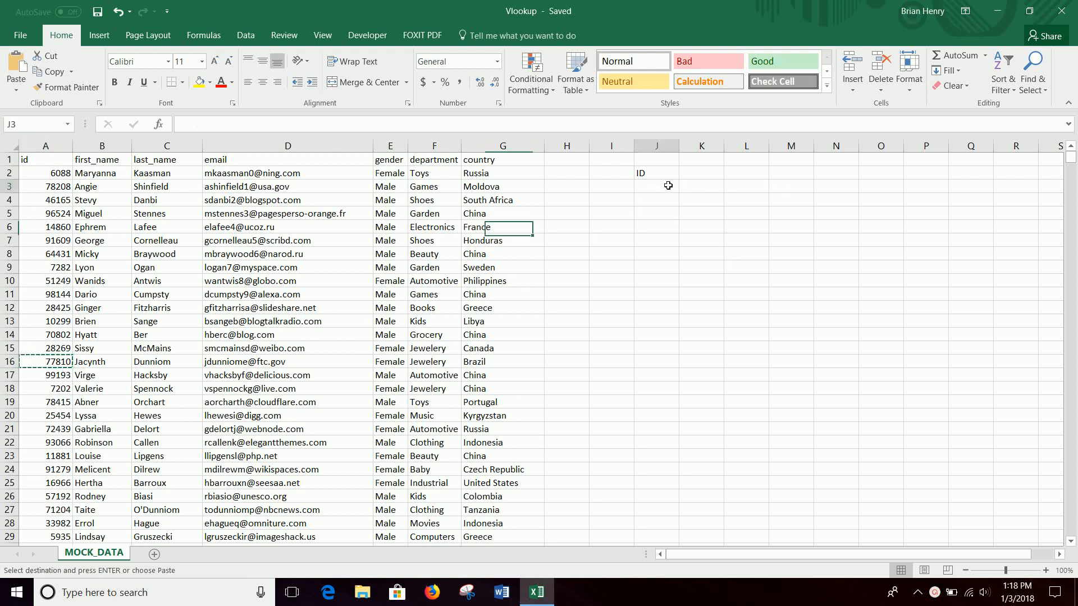
{"action": "key", "text": "ctrl+v"}
Copy the ID from cell A43 into cell J4.
{"action": "scroll", "coordinate": [269, 375], "scroll_direction": "down", "scroll_amount": 7}
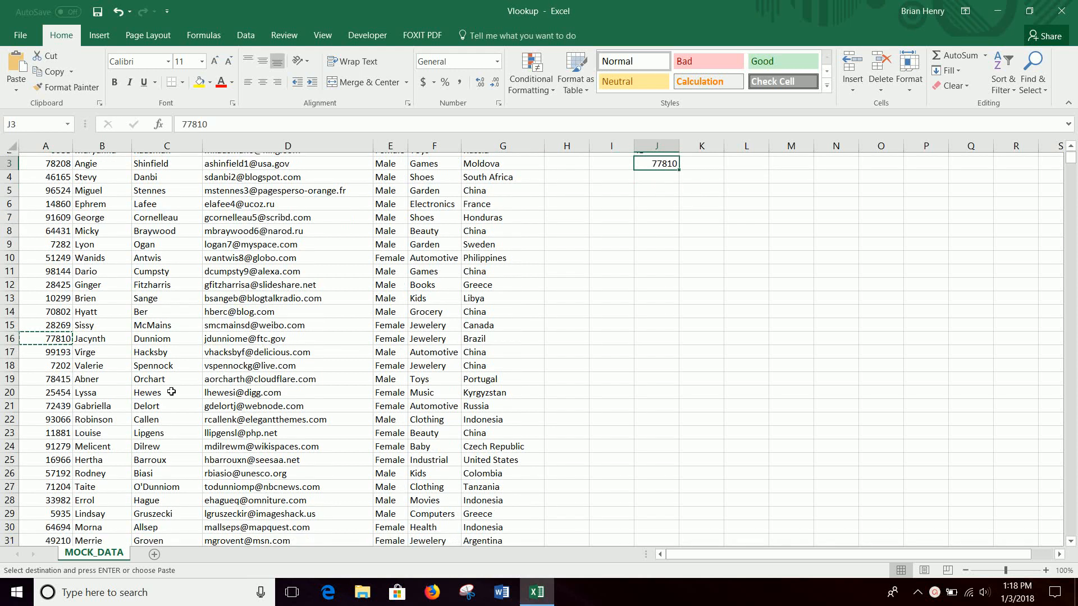
{"action": "left_click", "coordinate": [61, 456]}
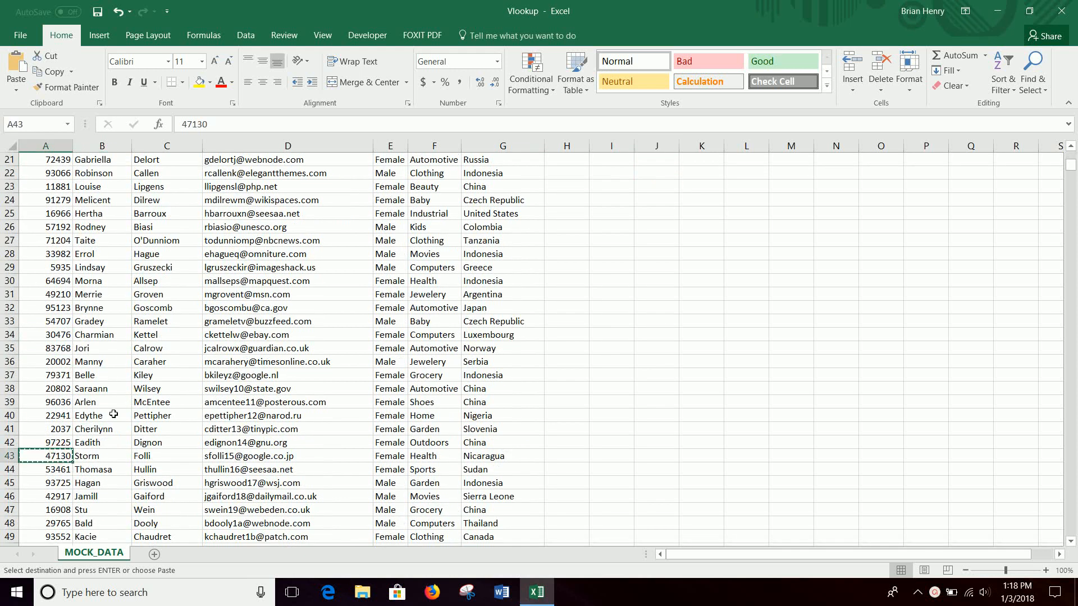
{"action": "scroll", "coordinate": [784, 371], "scroll_direction": "up", "scroll_amount": 7}
{"action": "left_click", "coordinate": [660, 204]}
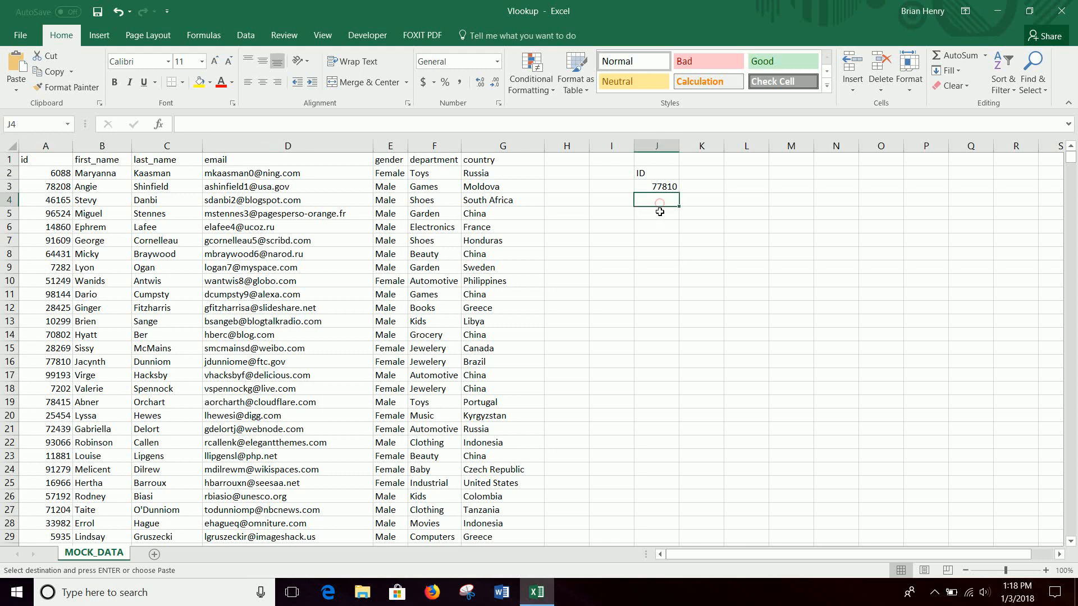
{"action": "key", "text": "ctrl+v"}
Copy the ID from cell A102 into cell J5.
{"action": "scroll", "coordinate": [318, 312], "scroll_direction": "down", "scroll_amount": 20}
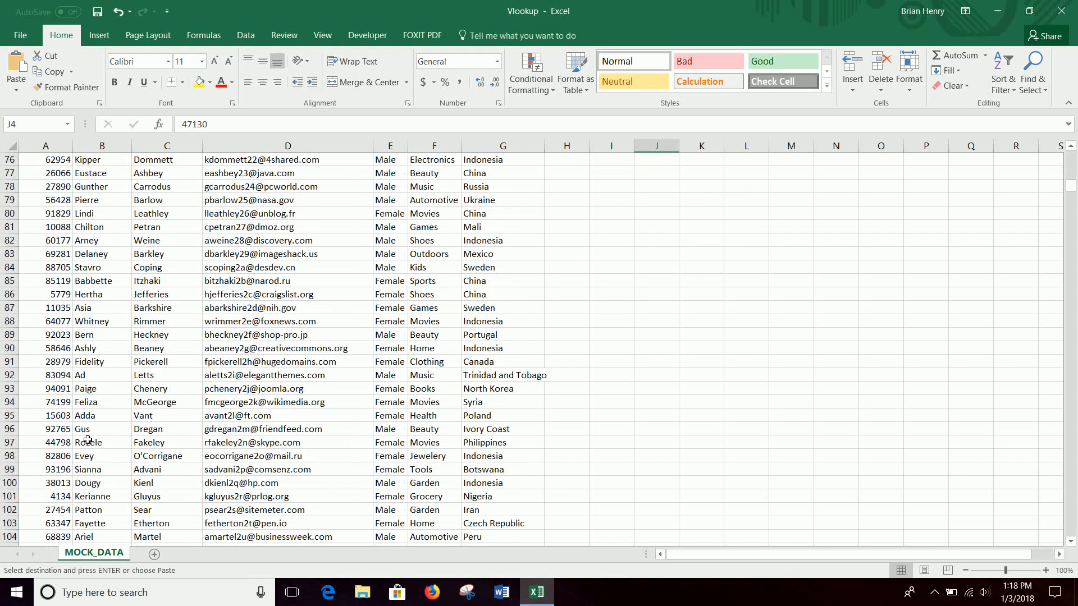
{"action": "left_click", "coordinate": [59, 510]}
{"action": "key", "text": "ctrl+c"}
{"action": "scroll", "coordinate": [861, 361], "scroll_direction": "up", "scroll_amount": 20}
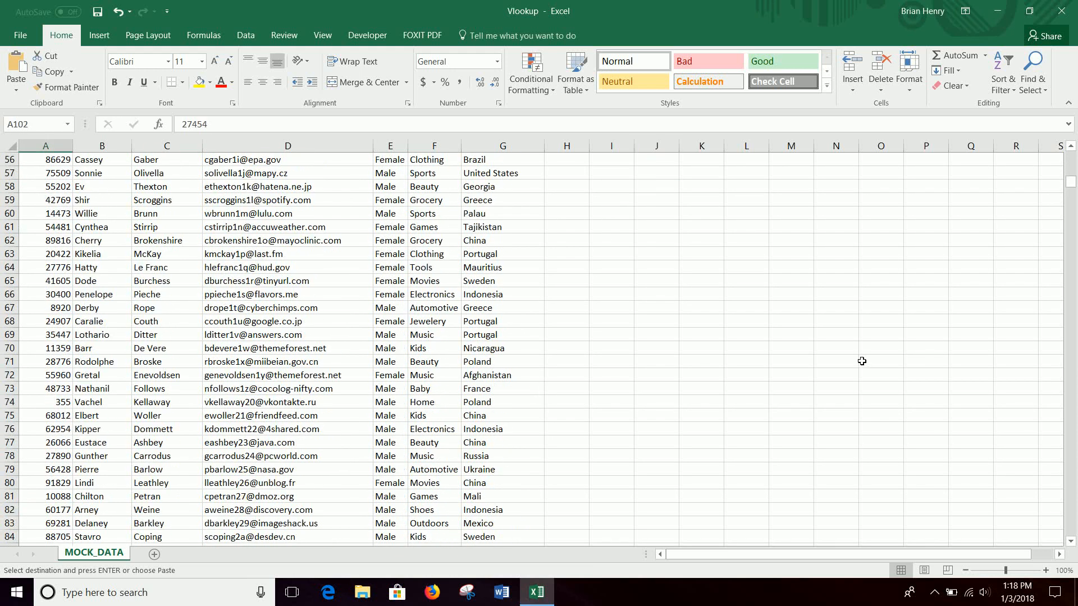
{"action": "left_click", "coordinate": [650, 216]}
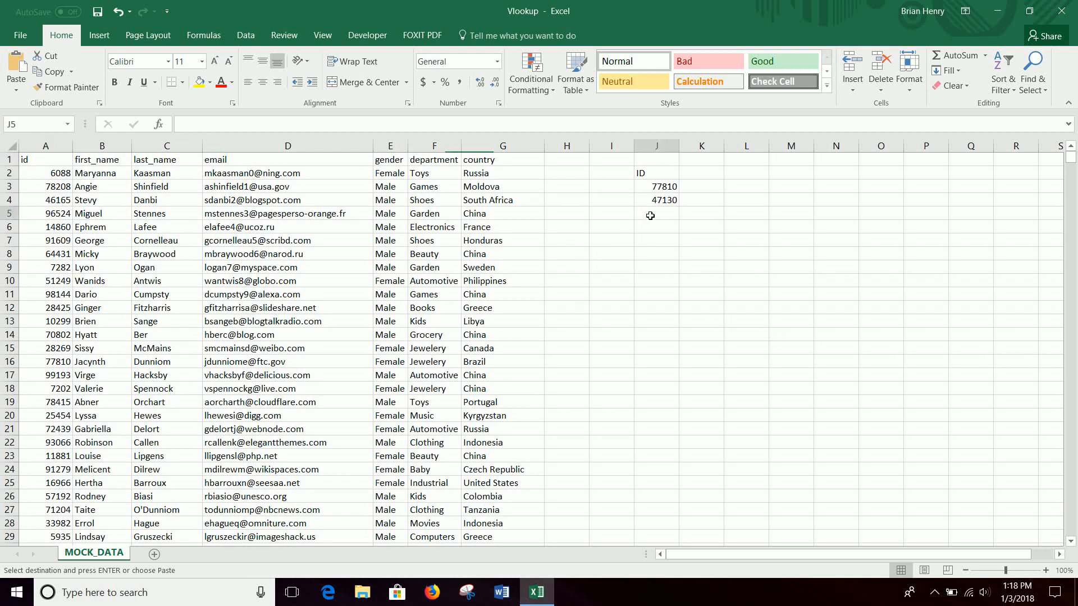
{"action": "key", "text": "ctrl+v"}
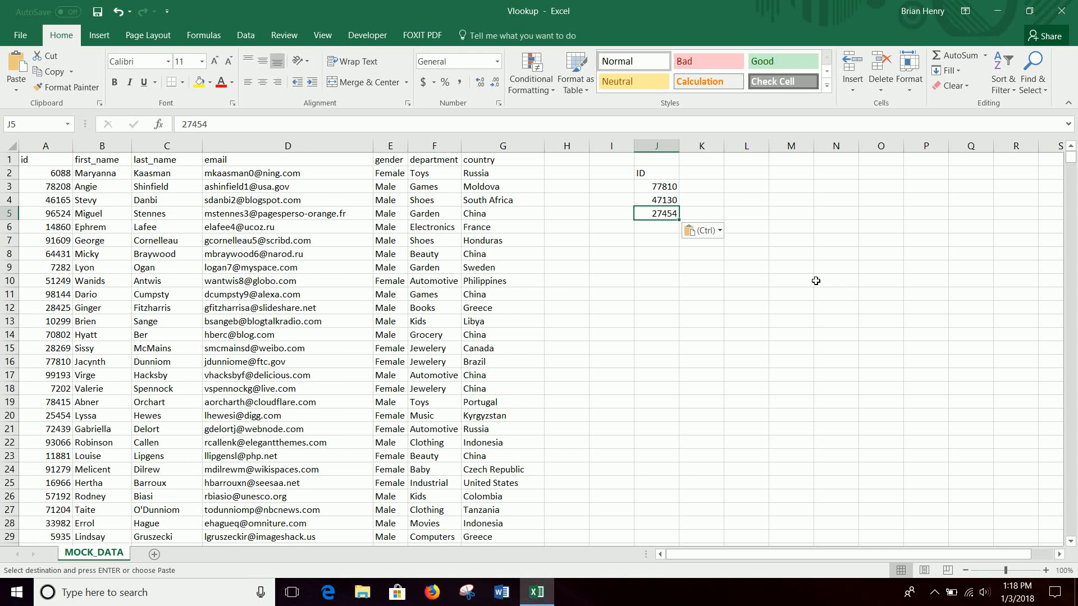
Add the headers Last Name, Gender and Country in K2:M2 and widen column K to fit its header.
{"action": "left_click", "coordinate": [704, 174]}
{"action": "type", "text": "La"}
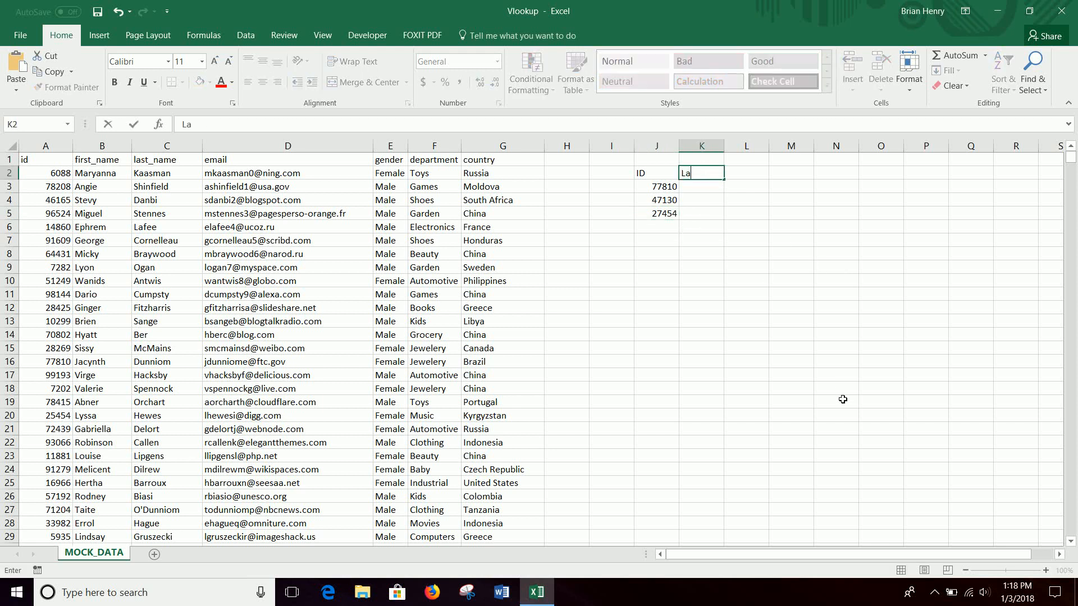
{"action": "type", "text": "st Name"}
{"action": "key", "text": "Tab"}
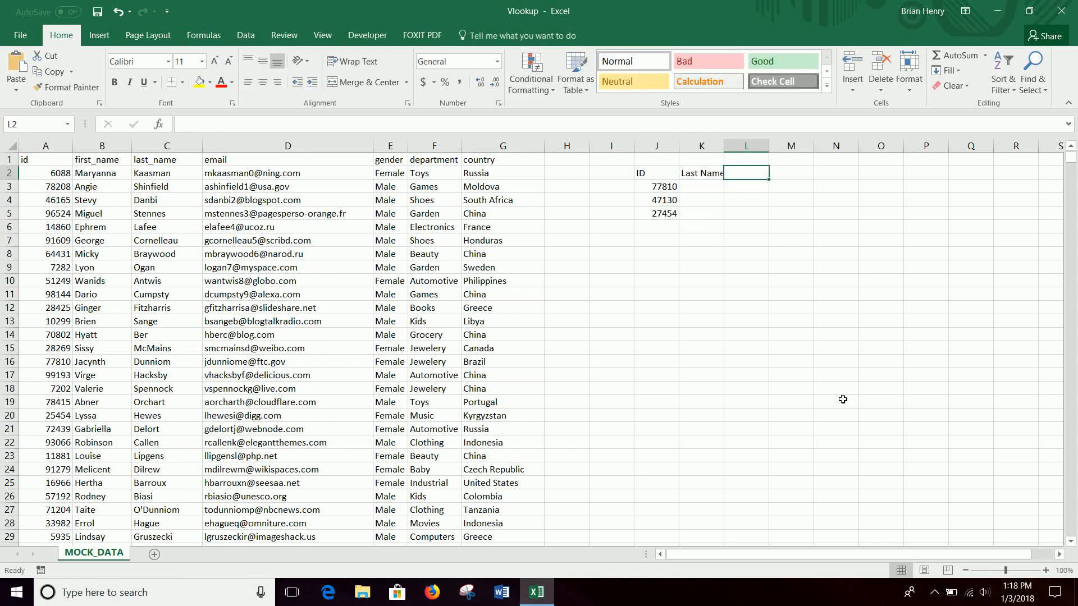
{"action": "type", "text": "Gender"}
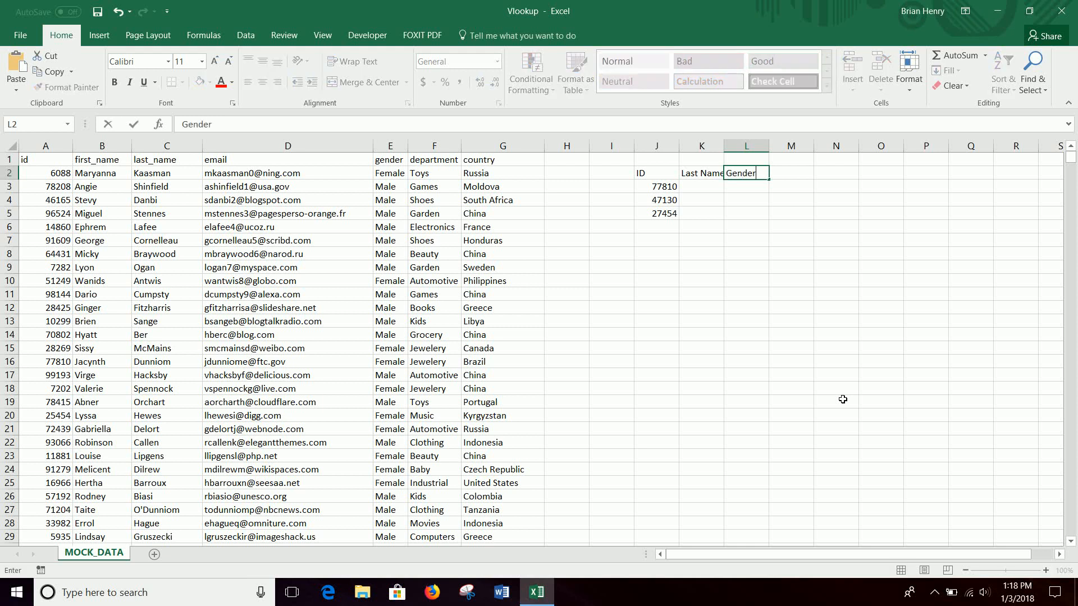
{"action": "key", "text": "Tab"}
{"action": "type", "text": "C"}
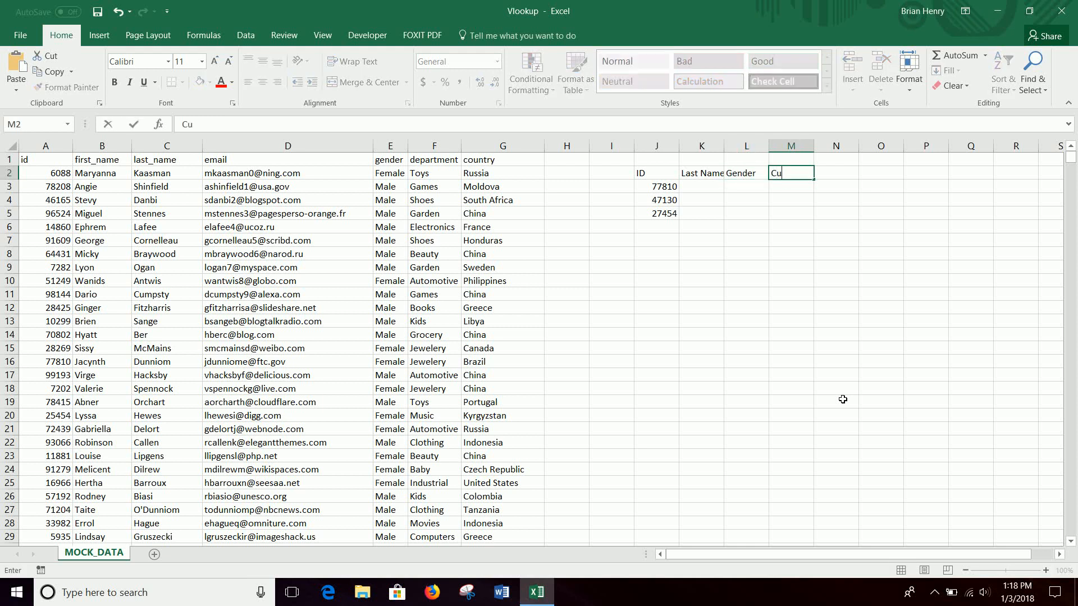
{"action": "type", "text": "ountyry"}
{"action": "key", "text": "Return"}
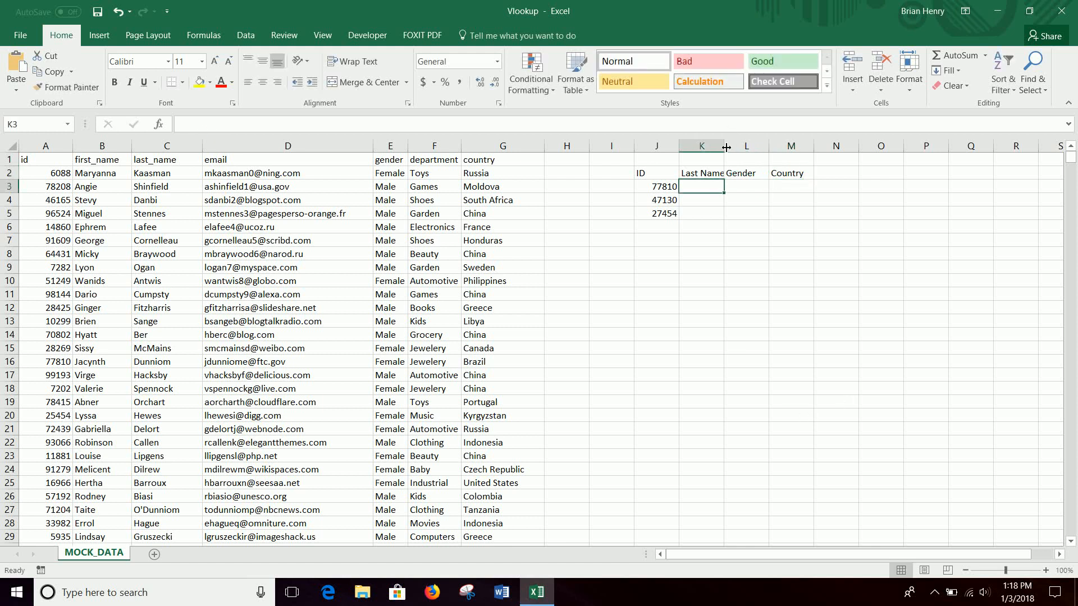
{"action": "left_click_drag", "start_coordinate": [726, 147], "coordinate": [733, 147]}
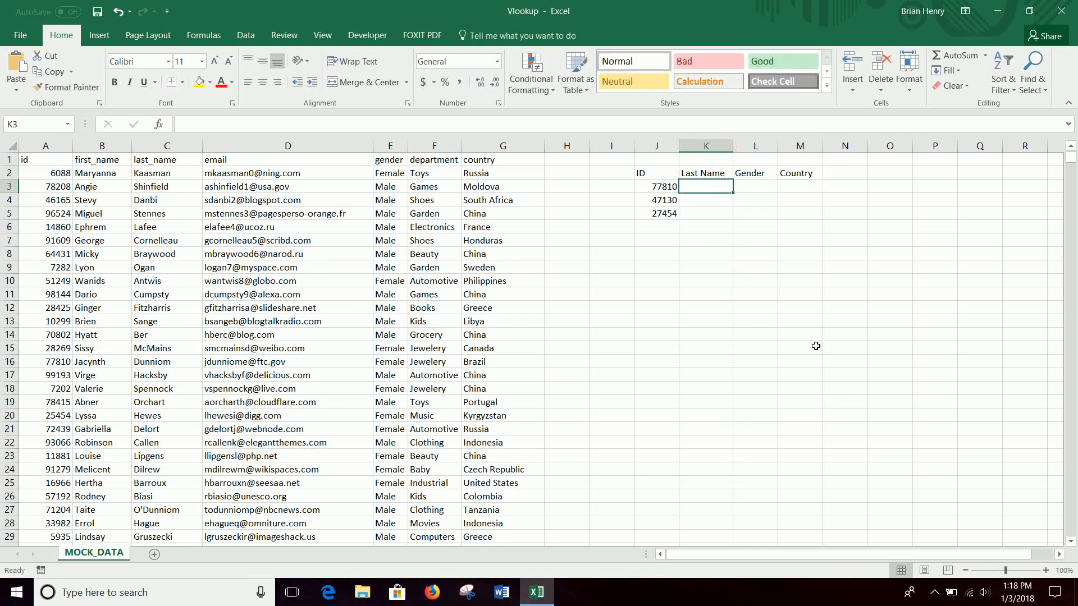
Start a VLOOKUP formula in K3 with J3 as the lookup value.
{"action": "type", "text": "="}
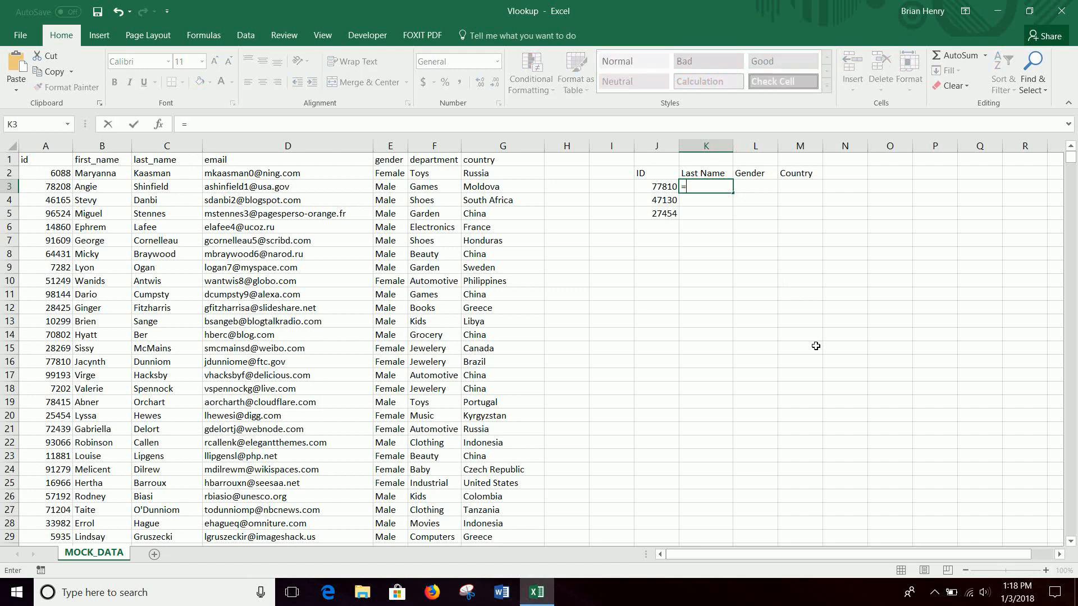
{"action": "type", "text": "vlook"}
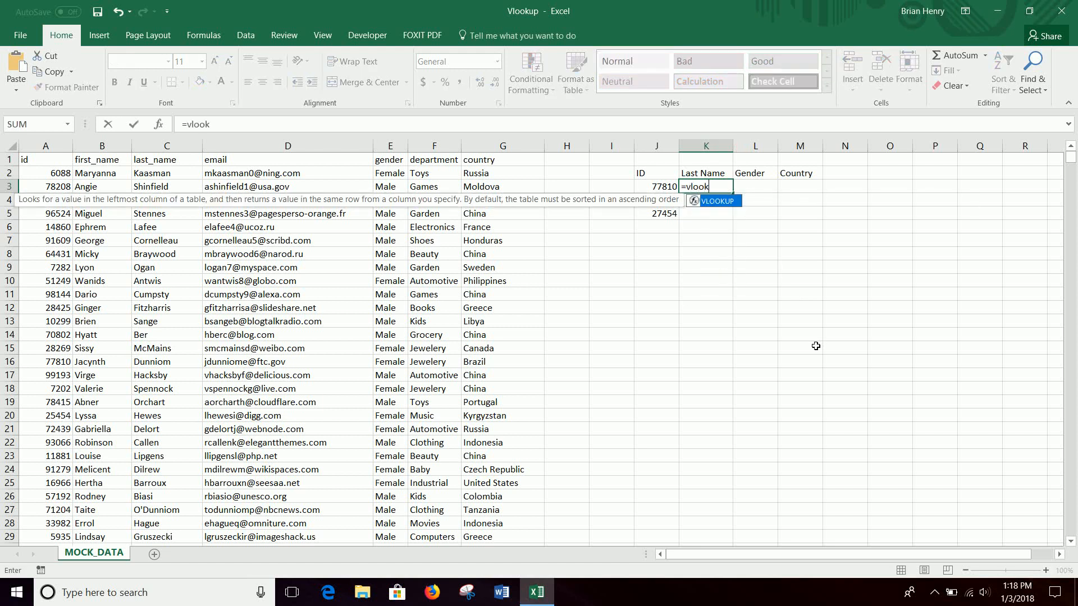
{"action": "type", "text": "up("}
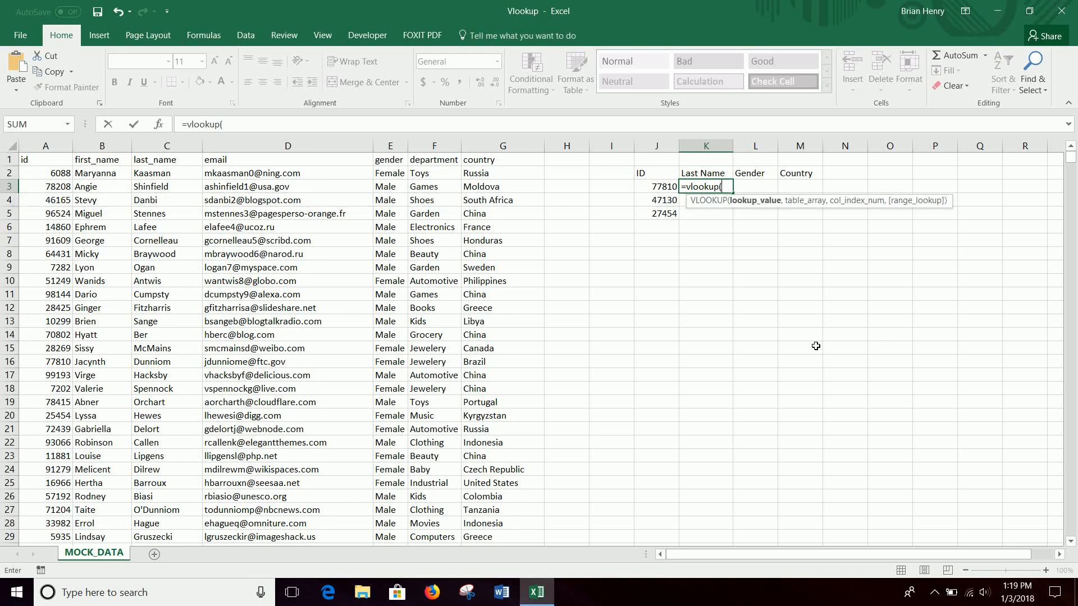
{"action": "left_click", "coordinate": [654, 185]}
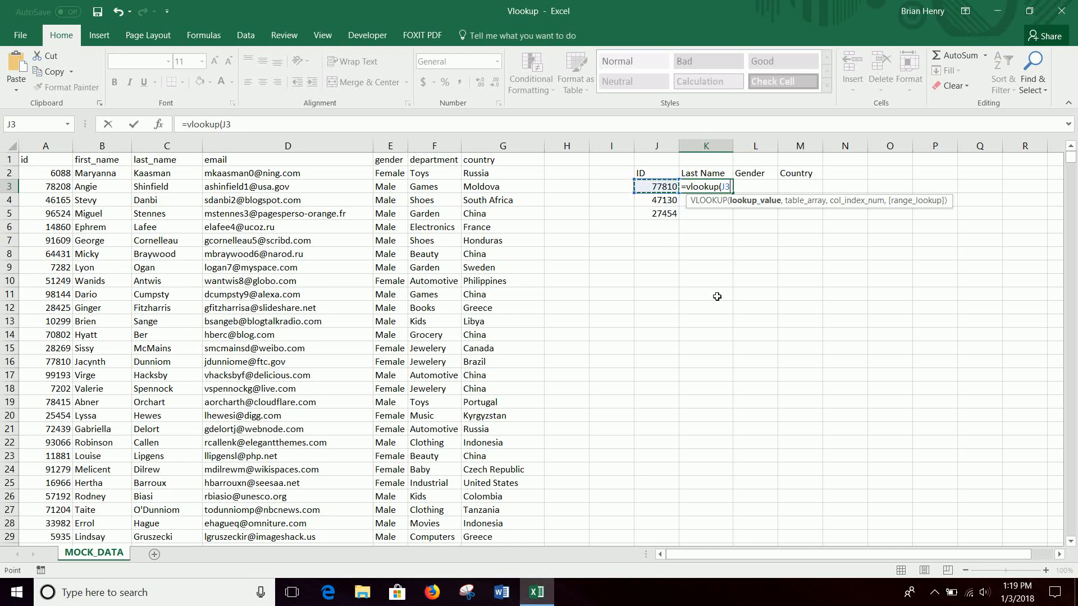
{"action": "type", "text": ","}
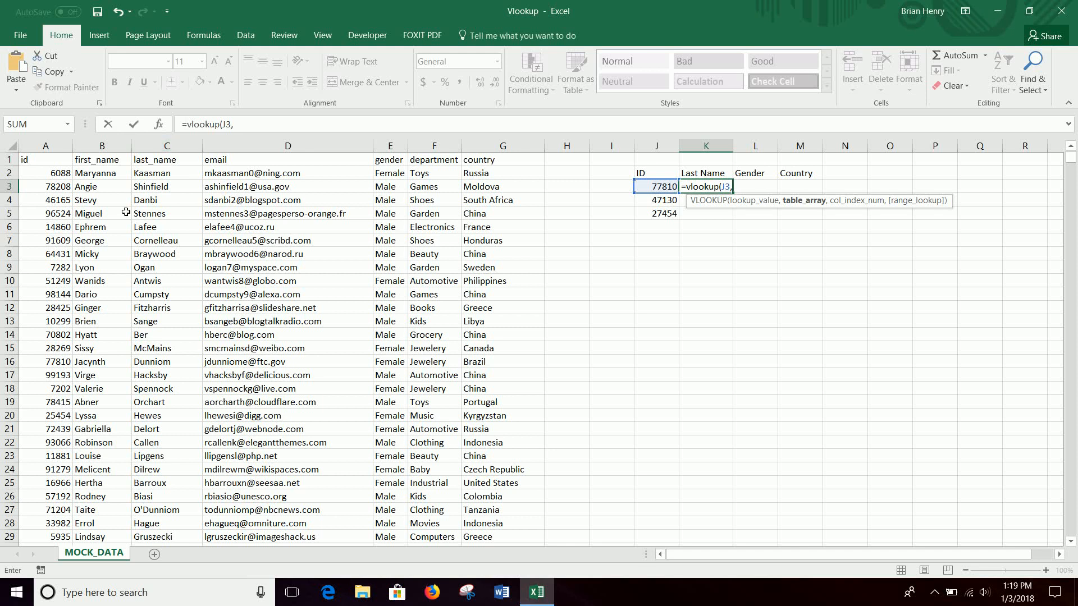
Set the formula's table array to the whole data table as the absolute range $A$1:$G$1001.
{"action": "left_click", "coordinate": [43, 160]}
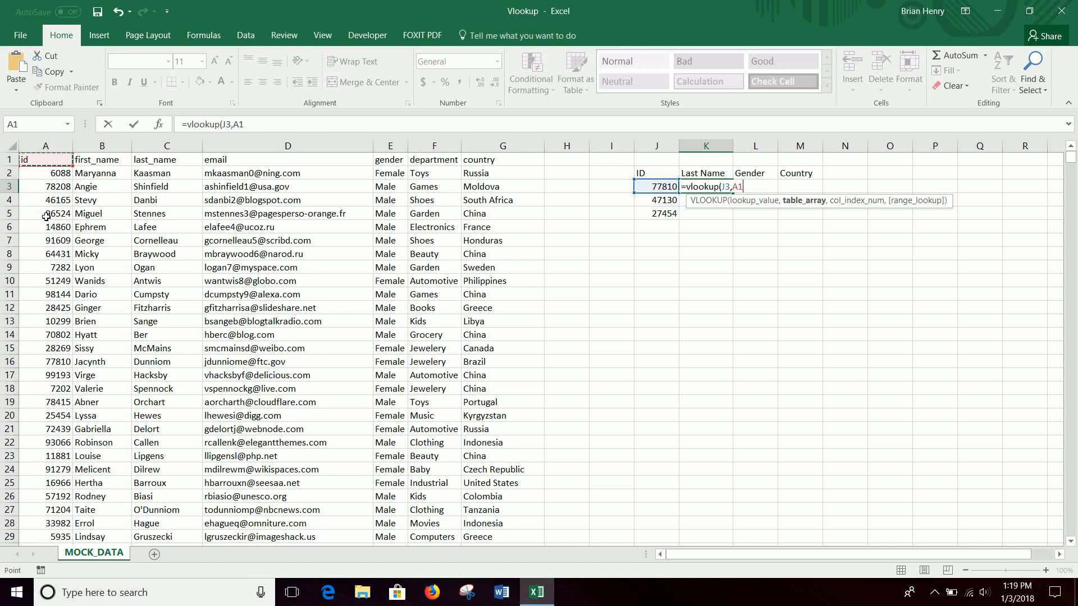
{"action": "key", "text": "ctrl+shift+Right"}
{"action": "key", "text": "ctrl+shift+Down"}
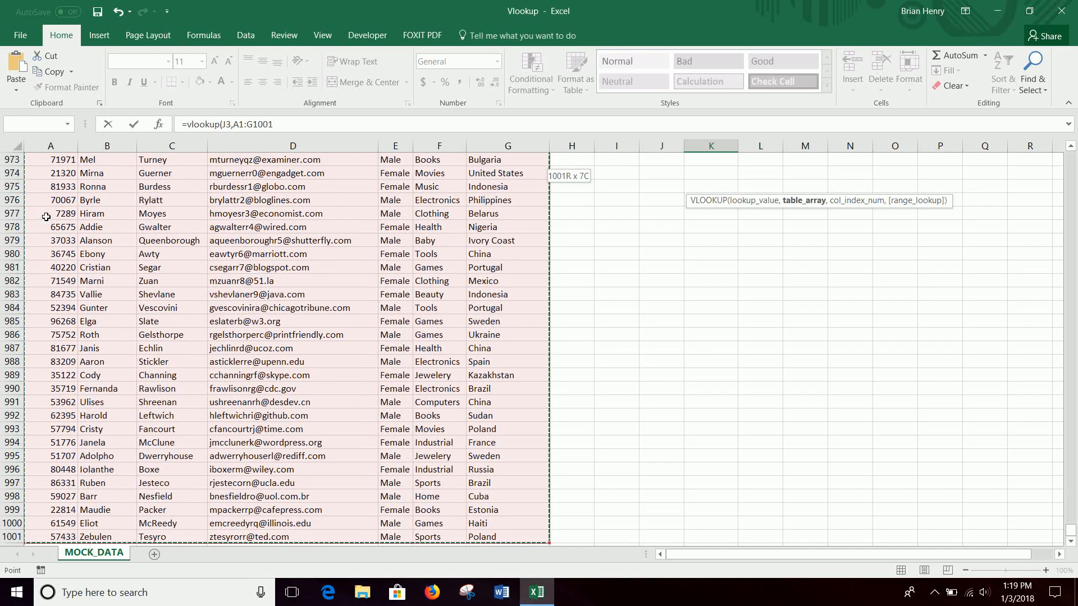
{"action": "key", "text": "F4"}
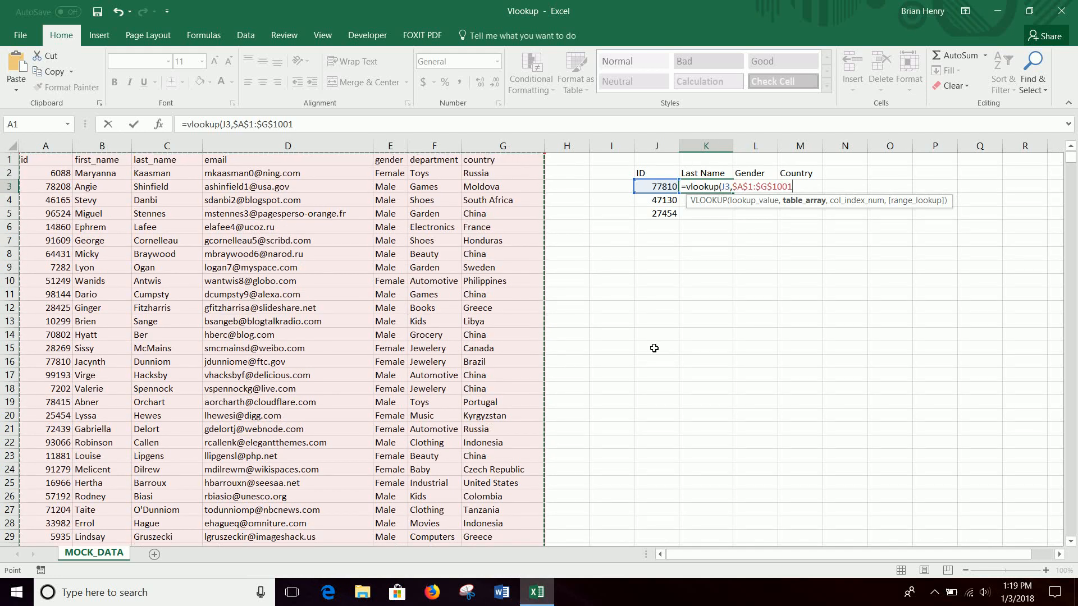
Complete the VLOOKUP with column index 3 and FALSE for an exact match, and enter it in K3.
{"action": "type", "text": ",3"}
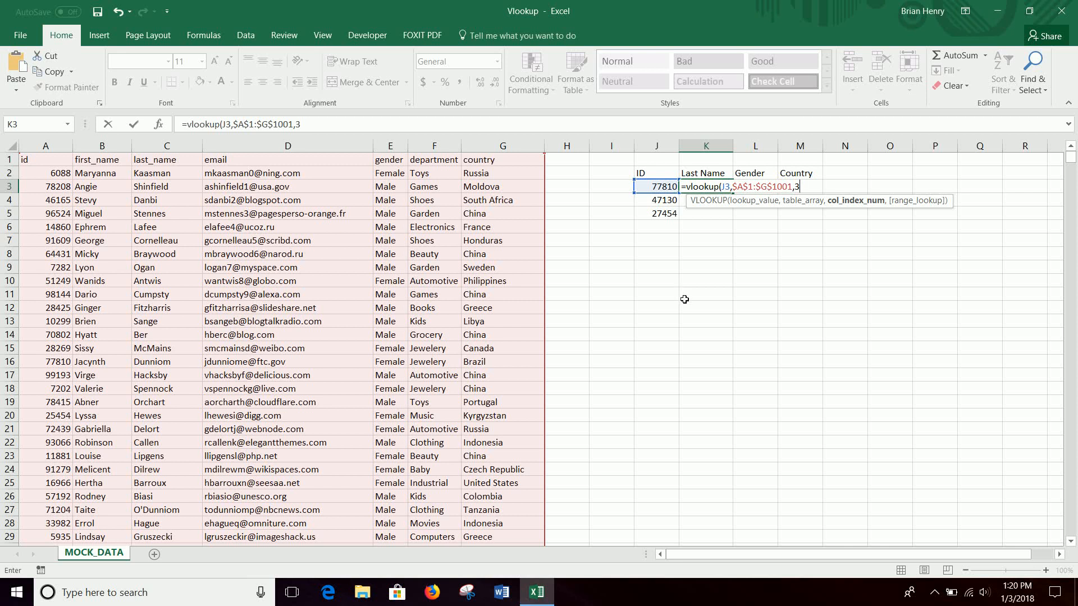
{"action": "type", "text": ","}
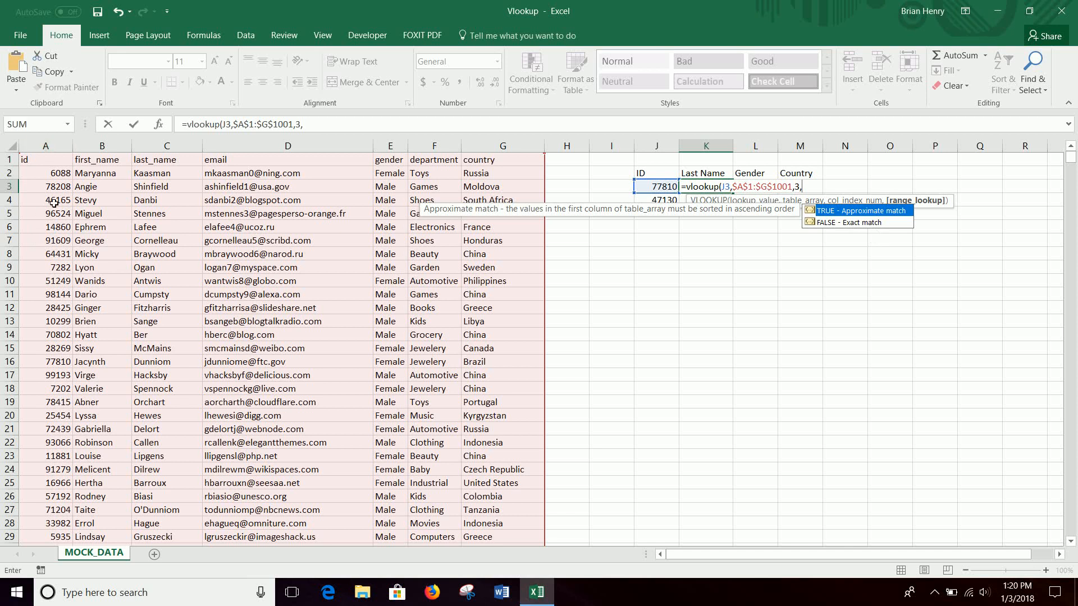
{"action": "double_click", "coordinate": [858, 224]}
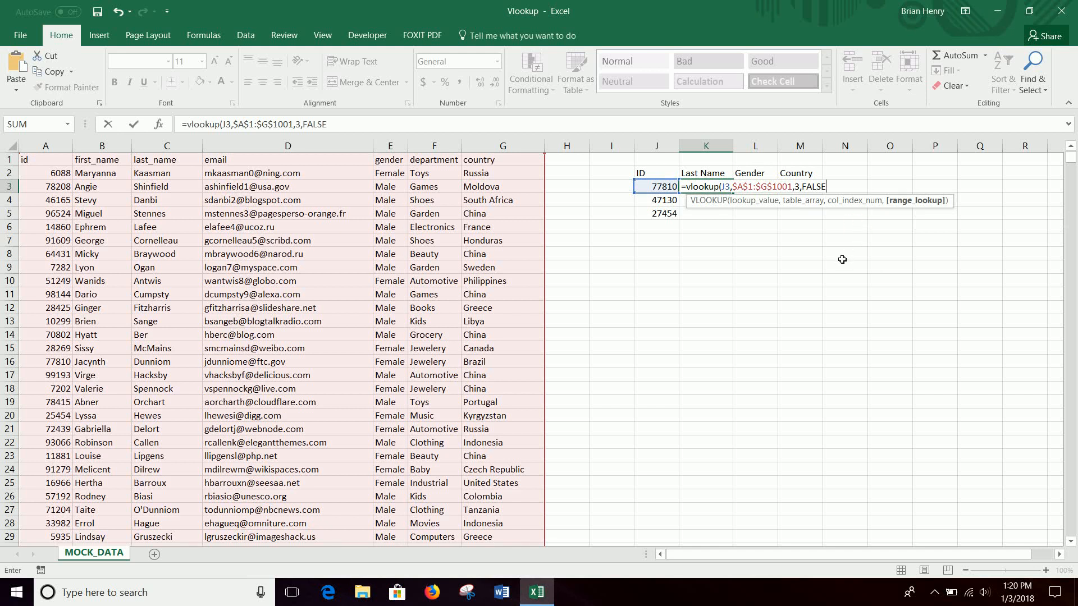
{"action": "type", "text": ")"}
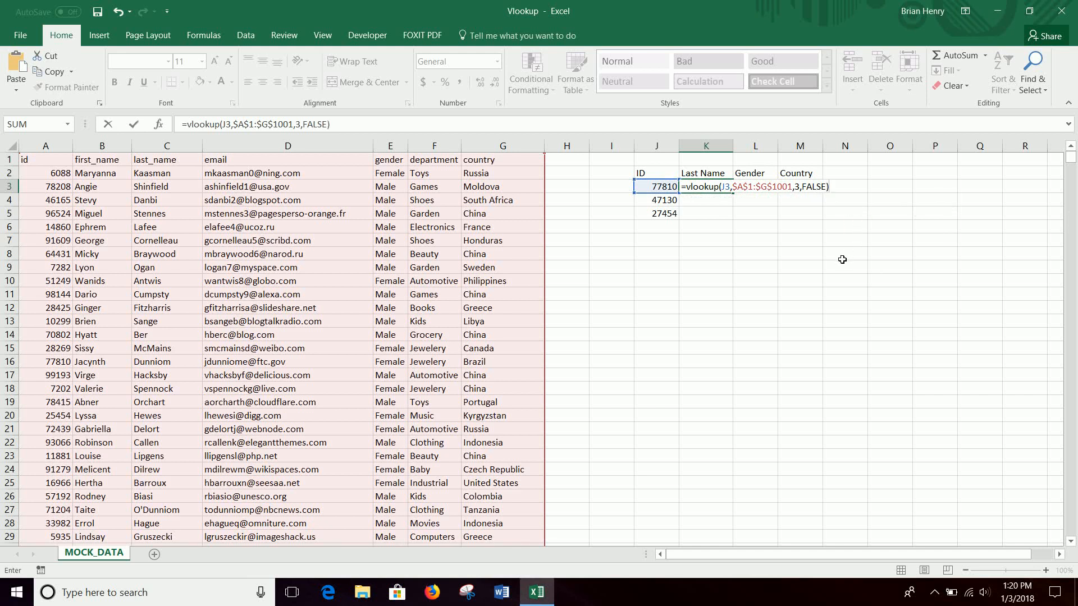
{"action": "key", "text": "Return"}
Fill the K3 formula down to K5 and review the formula in each Last Name cell.
{"action": "left_click", "coordinate": [729, 190]}
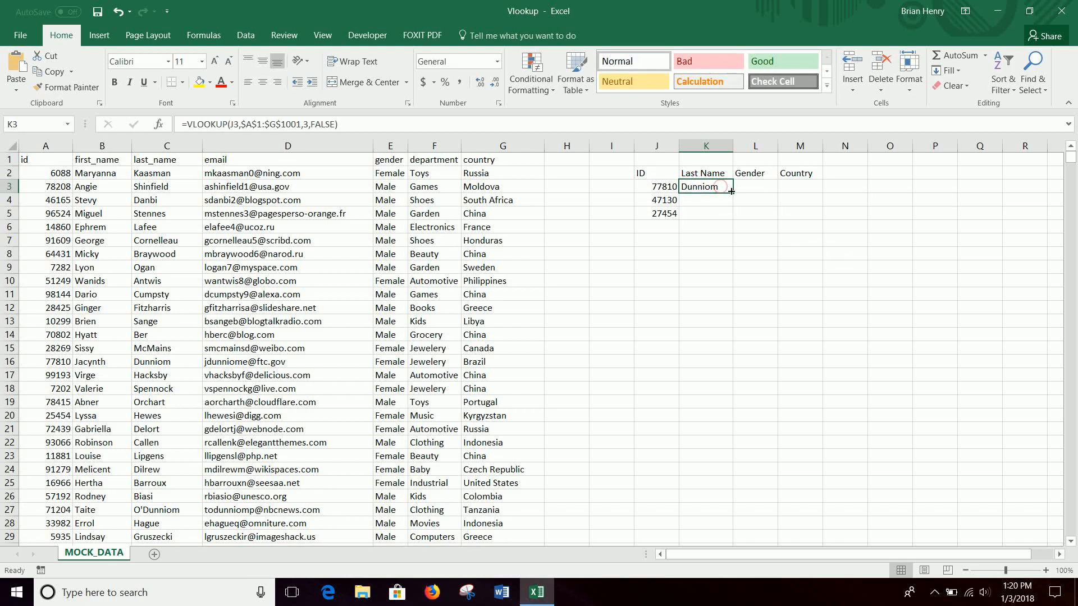
{"action": "left_click_drag", "start_coordinate": [731, 191], "coordinate": [729, 219]}
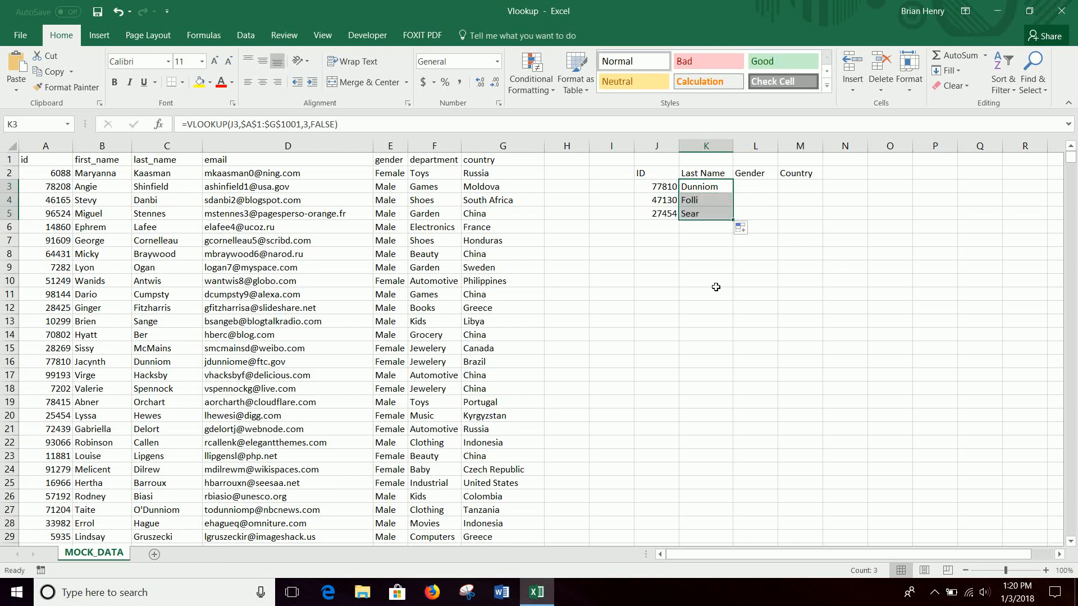
{"action": "left_click", "coordinate": [700, 186]}
{"action": "left_click", "coordinate": [701, 201]}
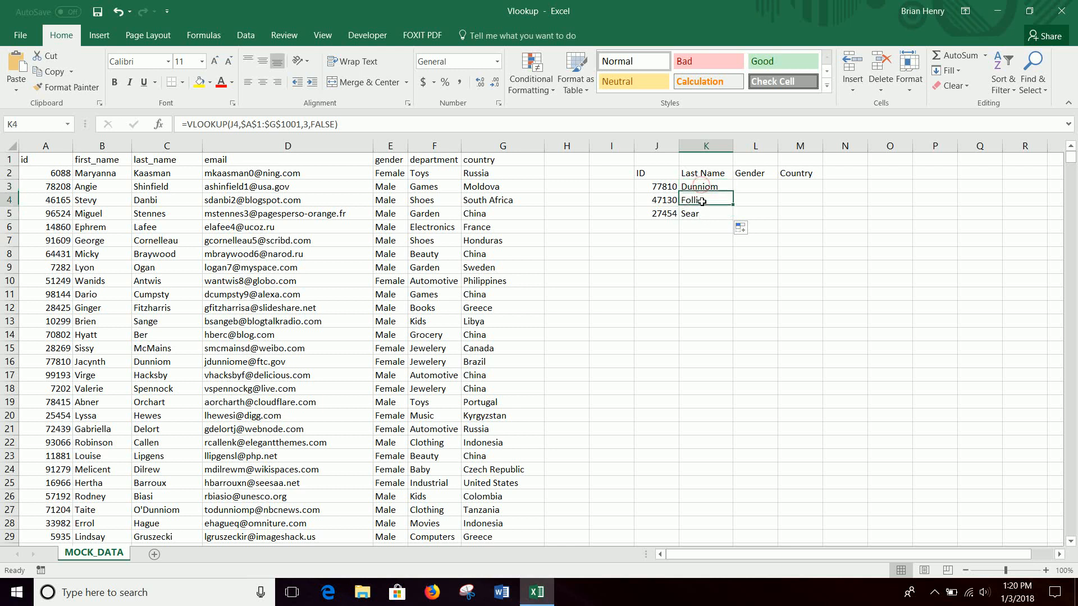
{"action": "left_click", "coordinate": [701, 213]}
Search the id column for the last name returned in K4.
{"action": "left_click", "coordinate": [43, 146]}
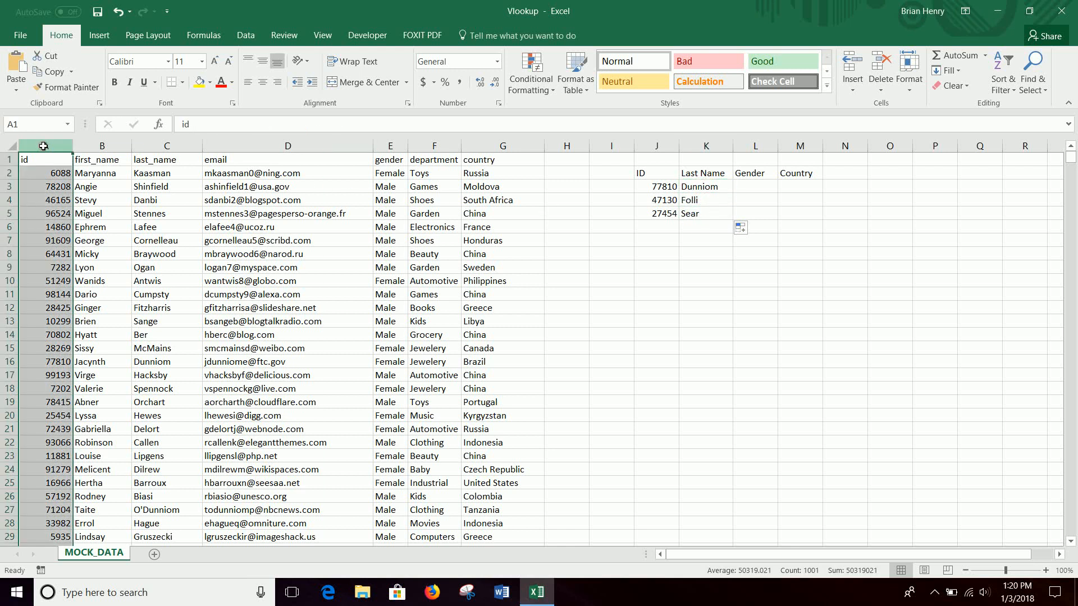
{"action": "key", "text": "ctrl+f"}
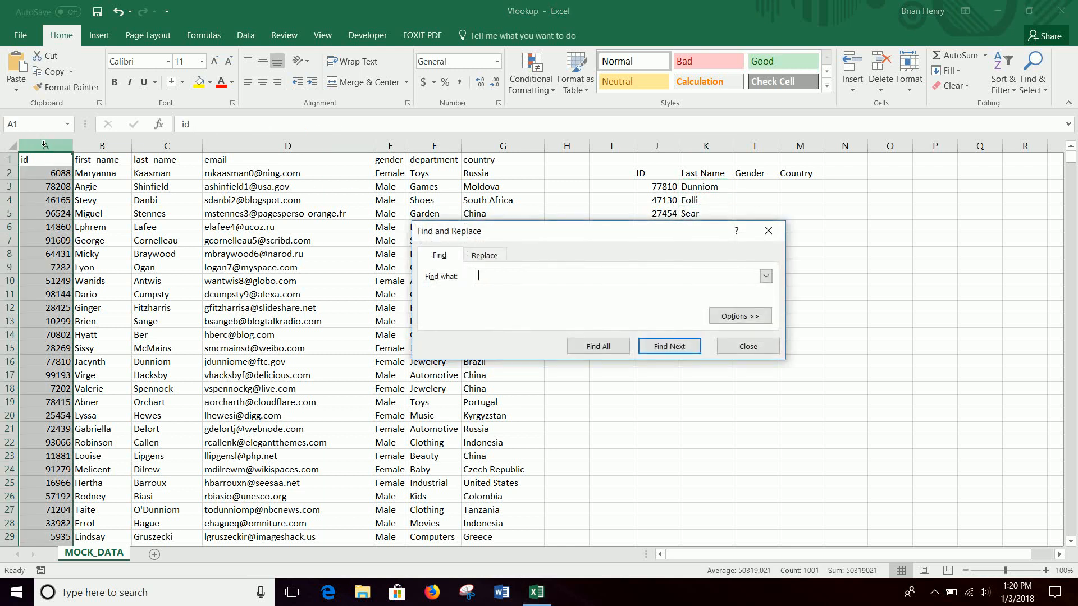
{"action": "type", "text": "folli"}
{"action": "key", "text": "Return"}
{"action": "key", "text": "Return"}
{"action": "type", "text": "Folli"}
{"action": "key", "text": "Return"}
{"action": "key", "text": "Return"}
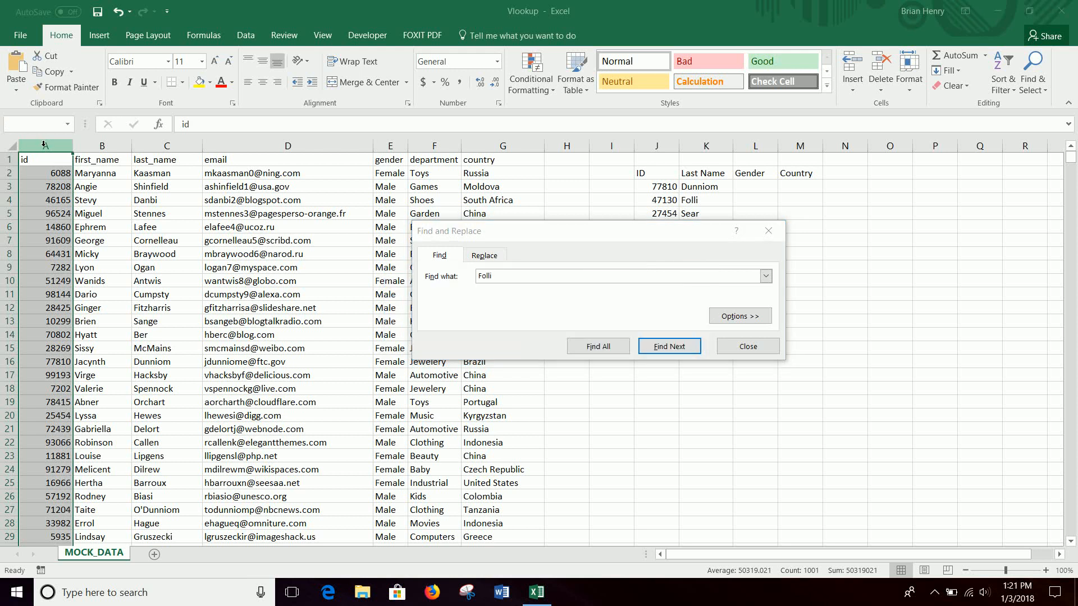
{"action": "left_click", "coordinate": [748, 346]}
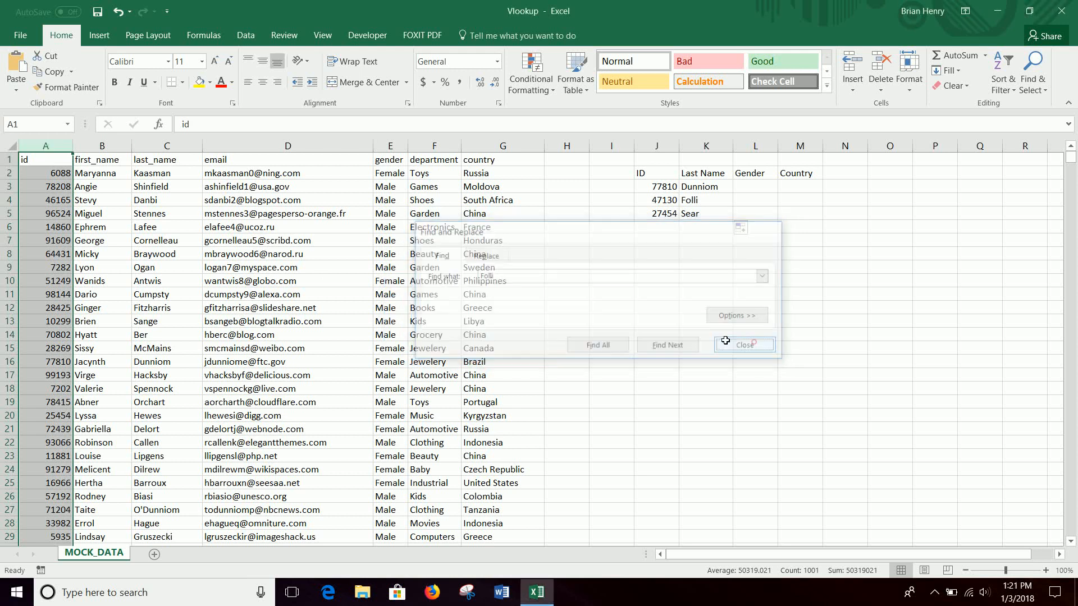
Search the id column for the ID from J4 and check the last name in the matching row.
{"action": "left_click", "coordinate": [162, 145]}
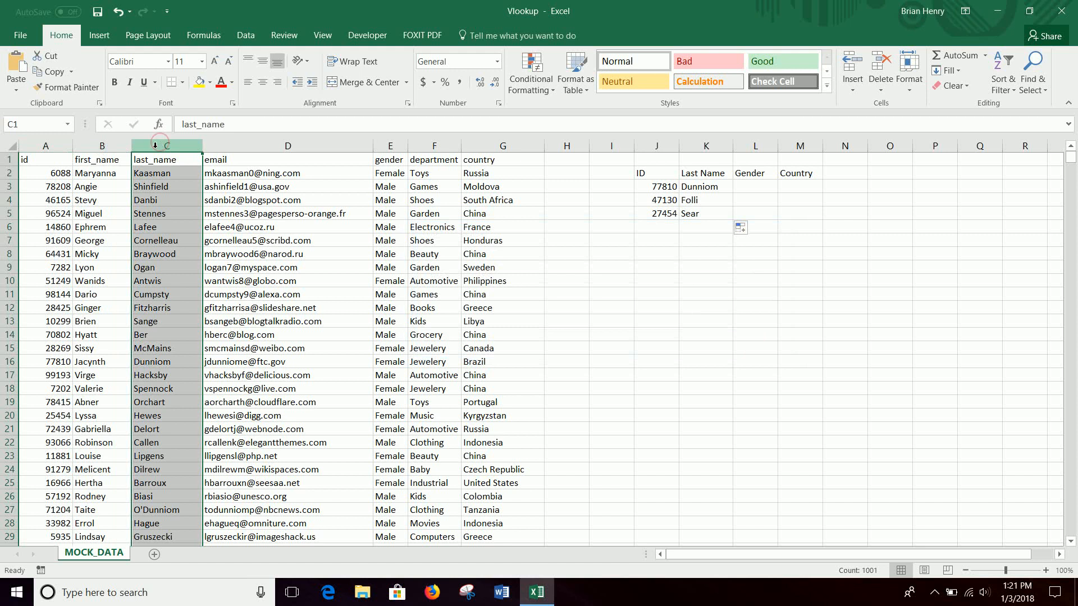
{"action": "left_click", "coordinate": [48, 146]}
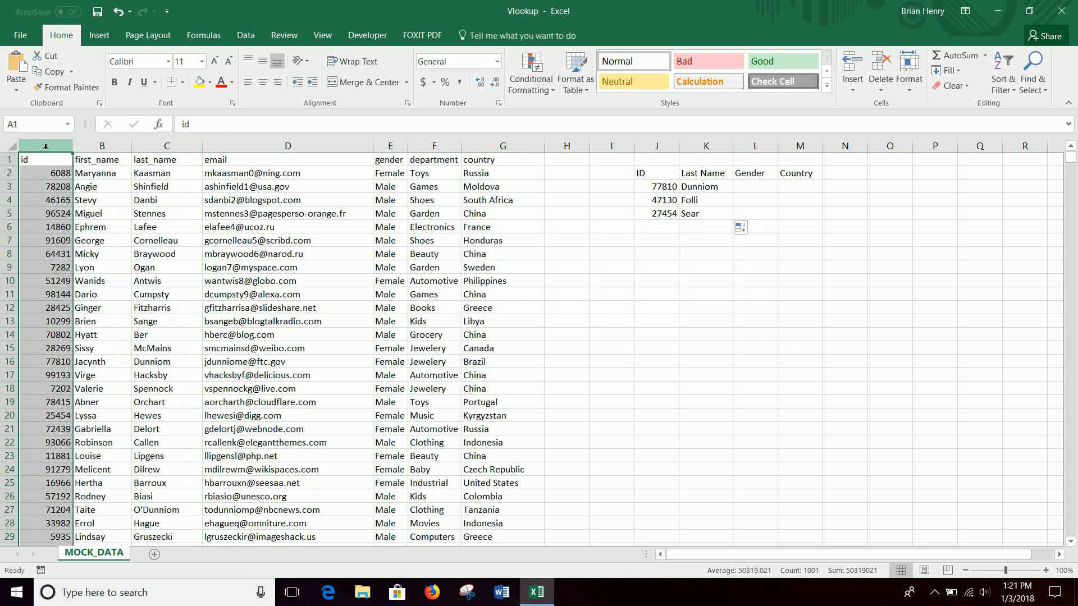
{"action": "key", "text": "ctrl+f"}
{"action": "type", "text": "47130"}
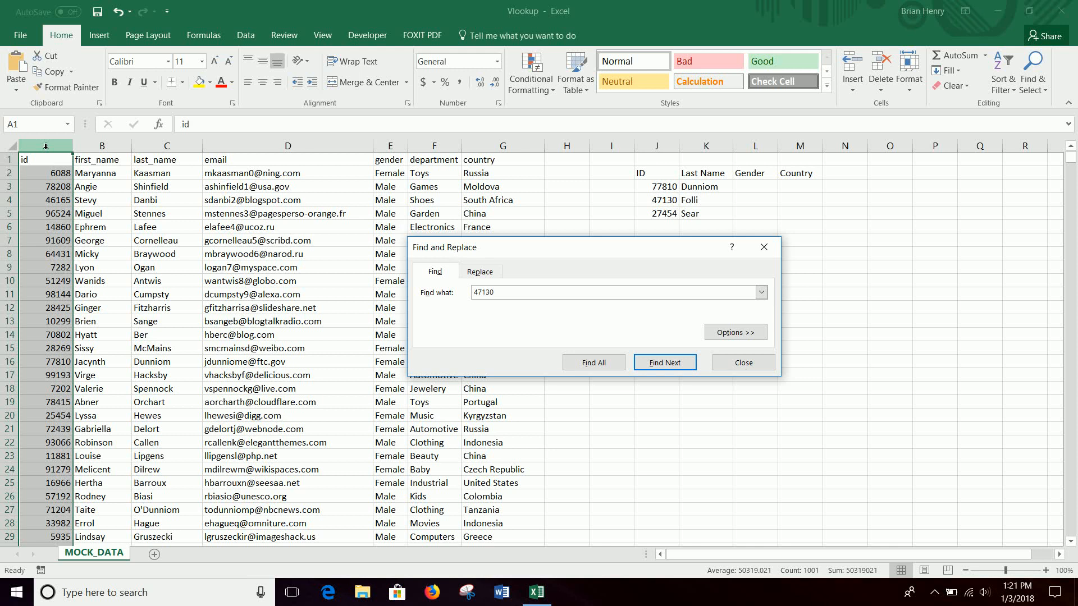
{"action": "key", "text": "Return"}
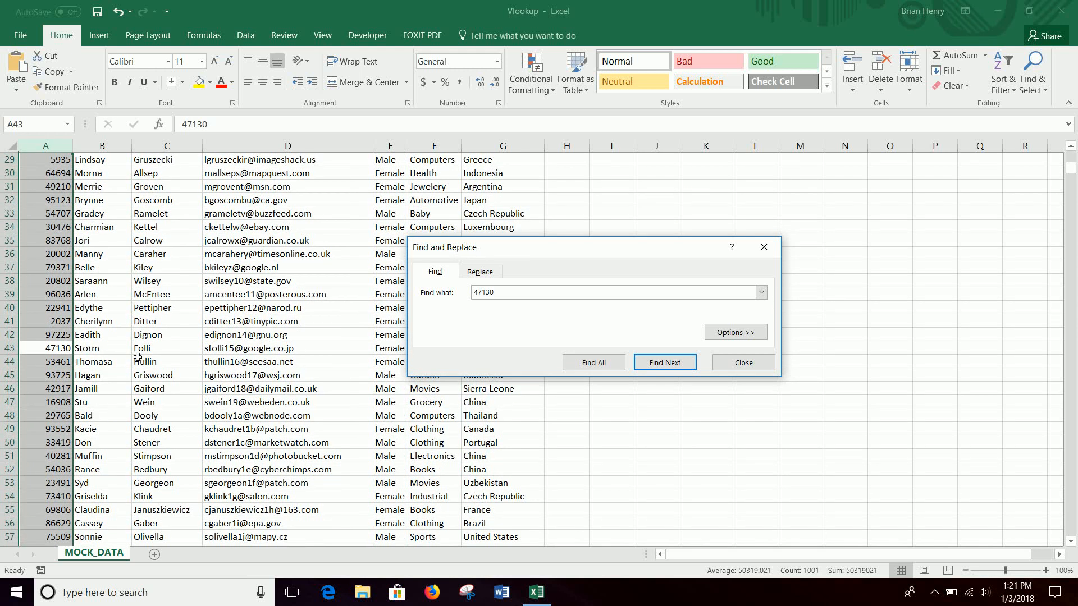
{"action": "left_click", "coordinate": [747, 363]}
{"action": "left_click_drag", "start_coordinate": [1070, 169], "coordinate": [1072, 167]}
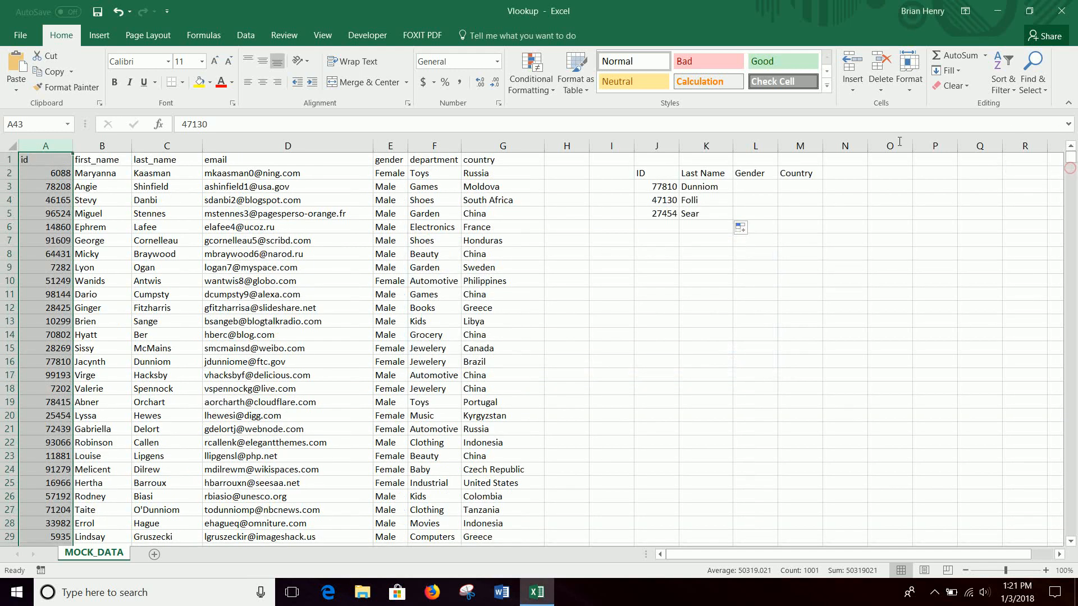
Change the lookup value in the K3 VLOOKUP formula to the column-absolute reference $J3.
{"action": "left_click", "coordinate": [703, 186]}
{"action": "left_click_drag", "start_coordinate": [732, 193], "coordinate": [729, 217]}
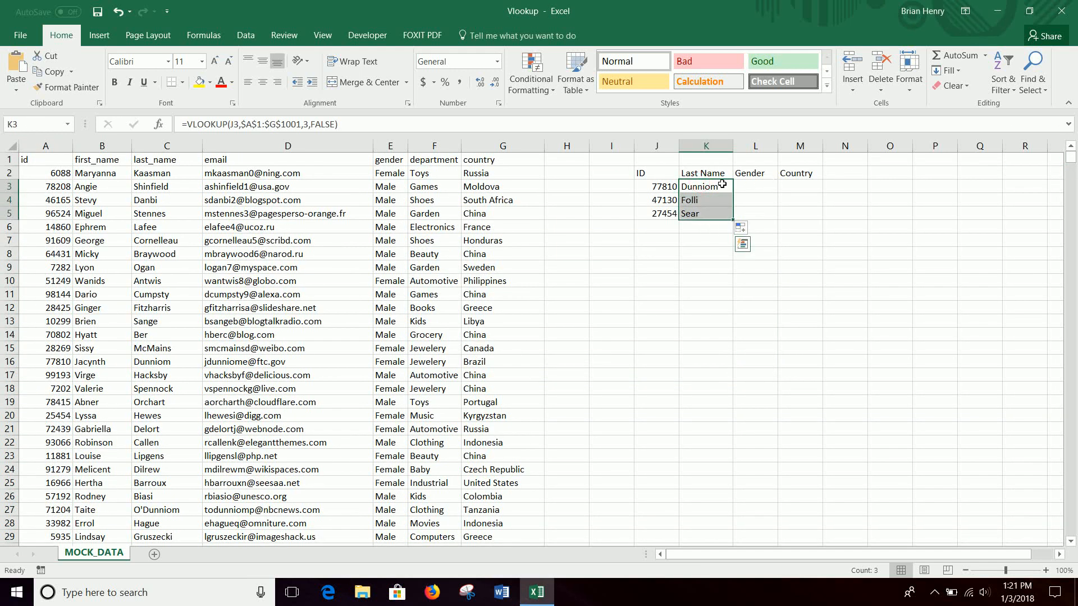
{"action": "left_click", "coordinate": [699, 187]}
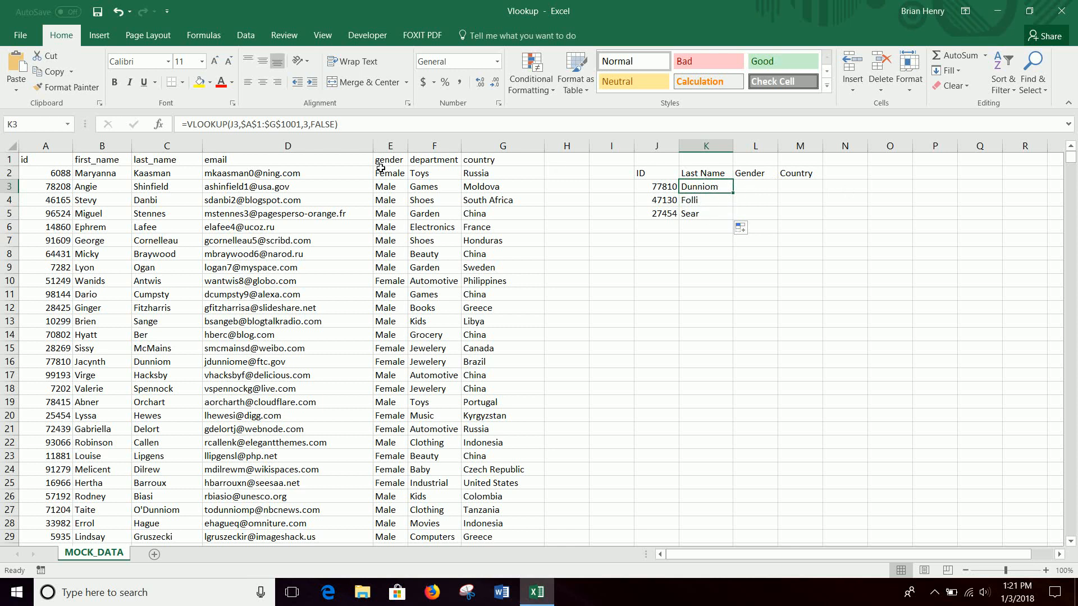
{"action": "double_click", "coordinate": [716, 181]}
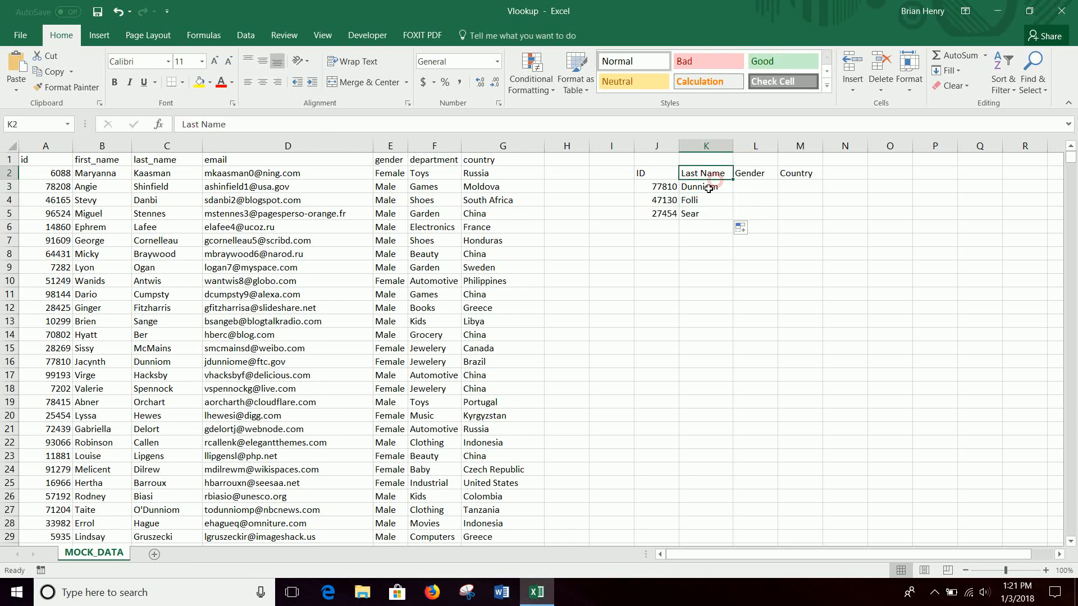
{"action": "double_click", "coordinate": [707, 191]}
{"action": "double_click", "coordinate": [707, 186]}
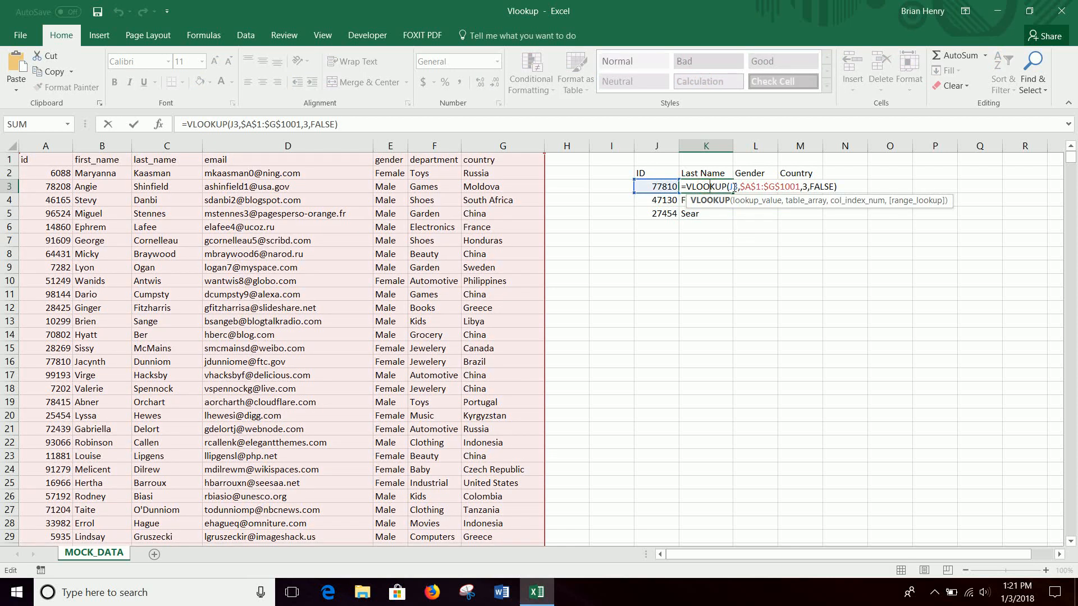
{"action": "left_click", "coordinate": [729, 186]}
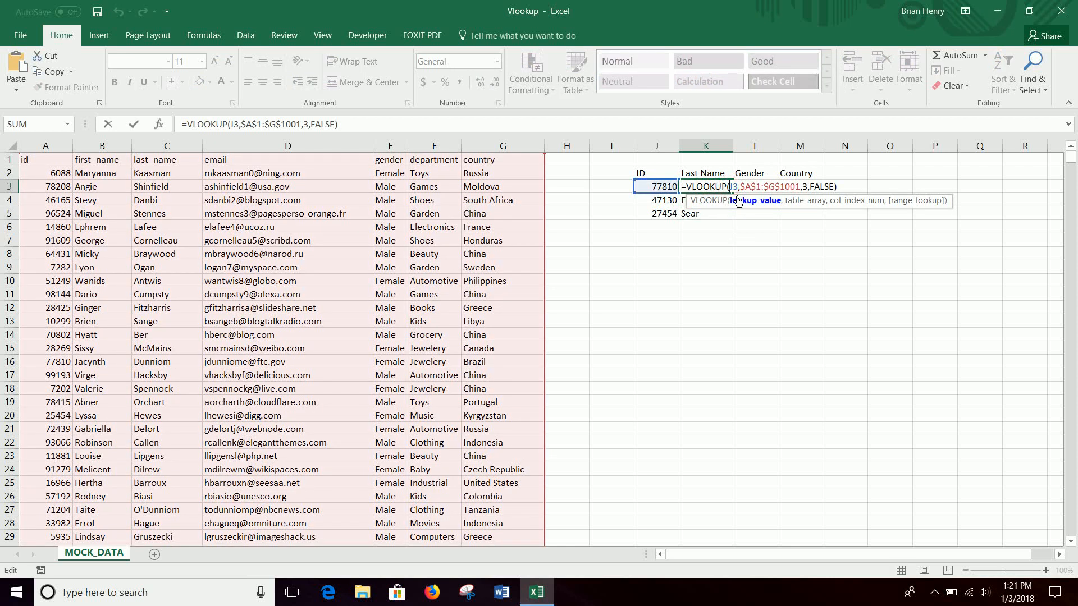
{"action": "type", "text": "$"}
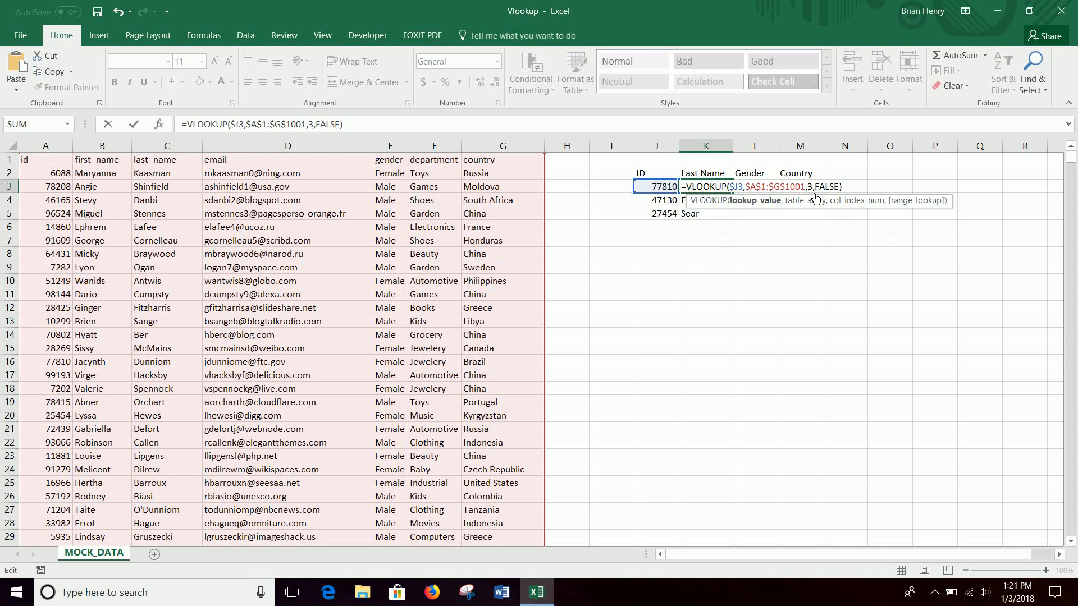
{"action": "key", "text": "ctrl+Return"}
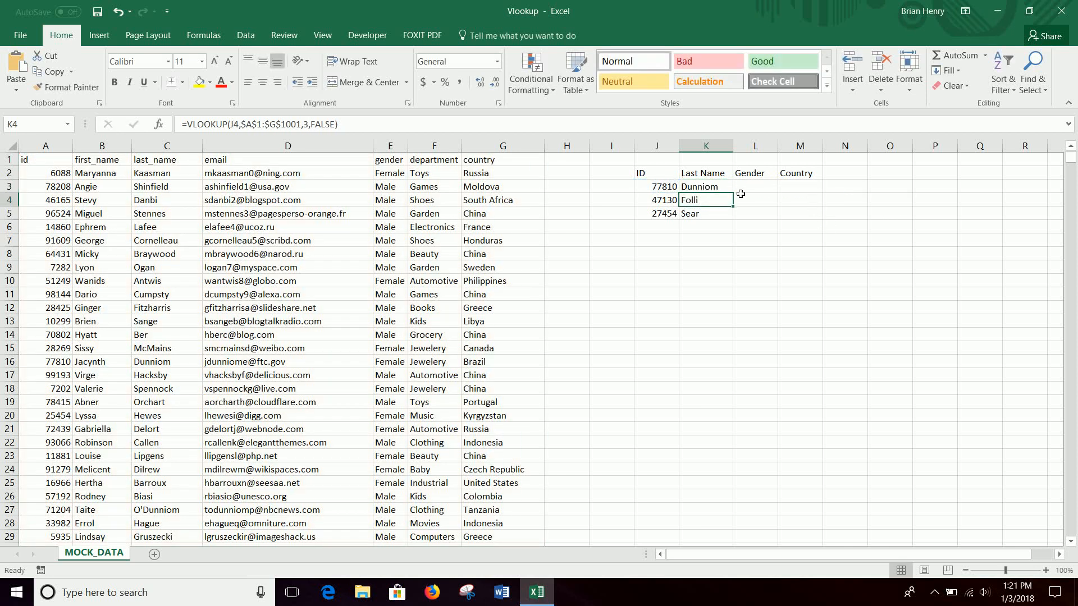
Fill the K3 formula across to L3 and M3 and check the copied formulas.
{"action": "left_click_drag", "start_coordinate": [728, 192], "coordinate": [812, 188]}
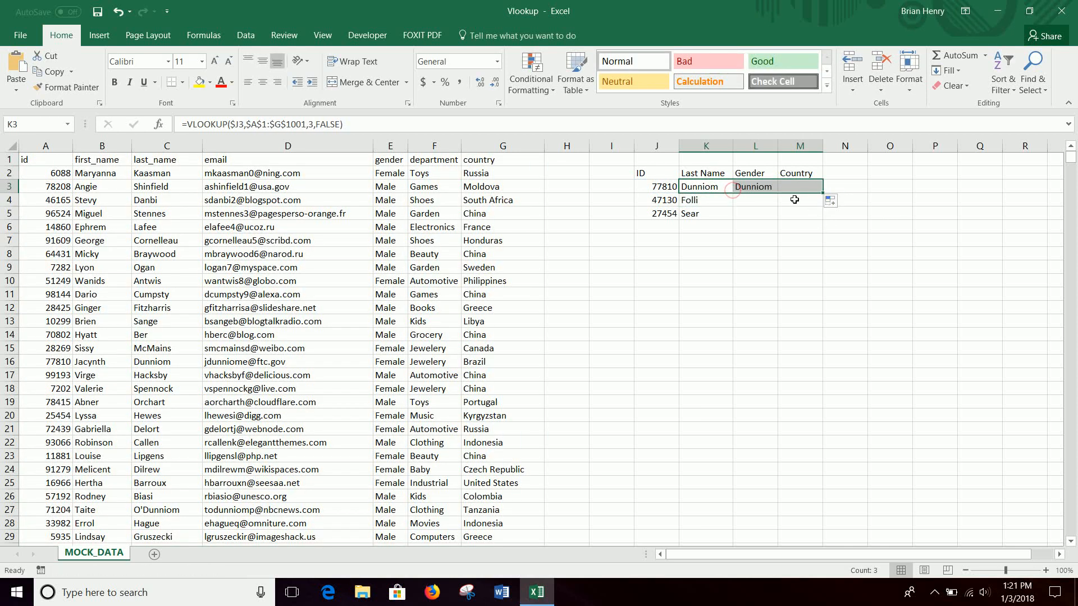
{"action": "left_click", "coordinate": [772, 188]}
{"action": "left_click", "coordinate": [797, 189]}
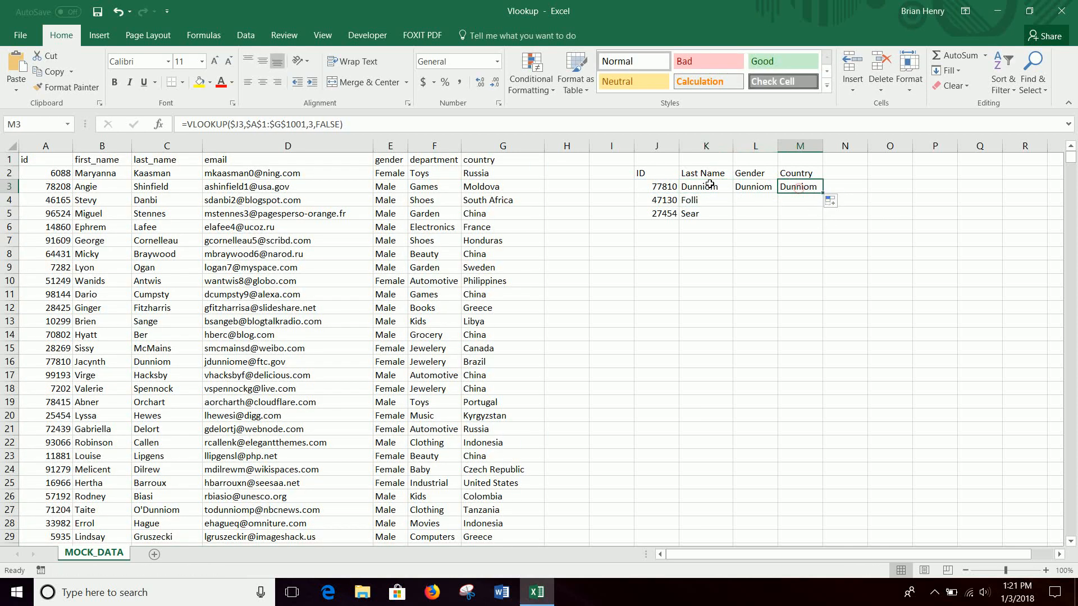
Set the column index in the L3 Gender formula to 5.
{"action": "left_click", "coordinate": [773, 191]}
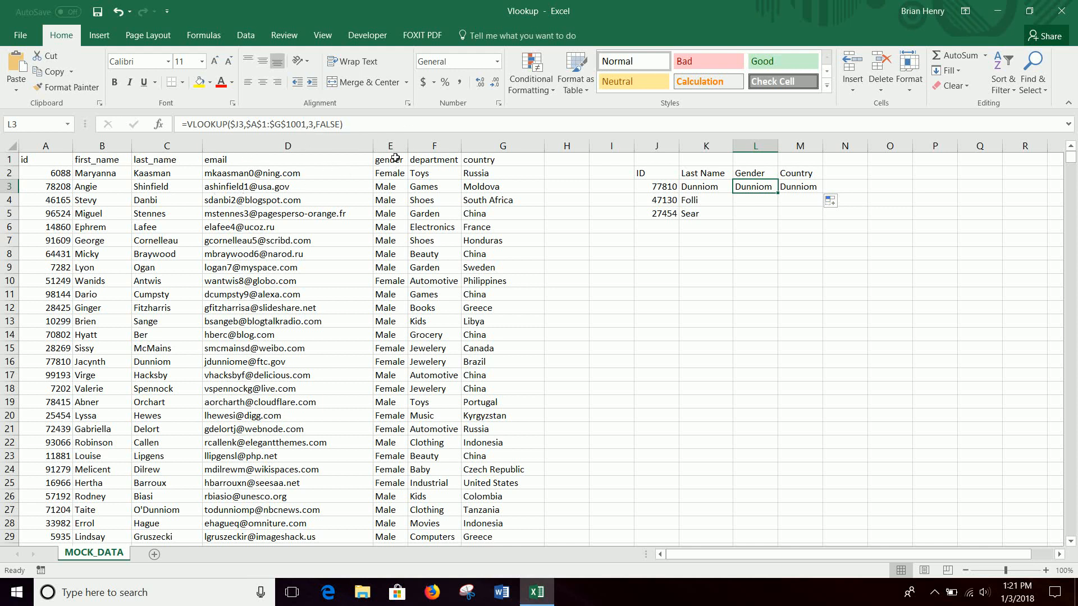
{"action": "left_click", "coordinate": [314, 124]}
{"action": "key", "text": "BackSpace"}
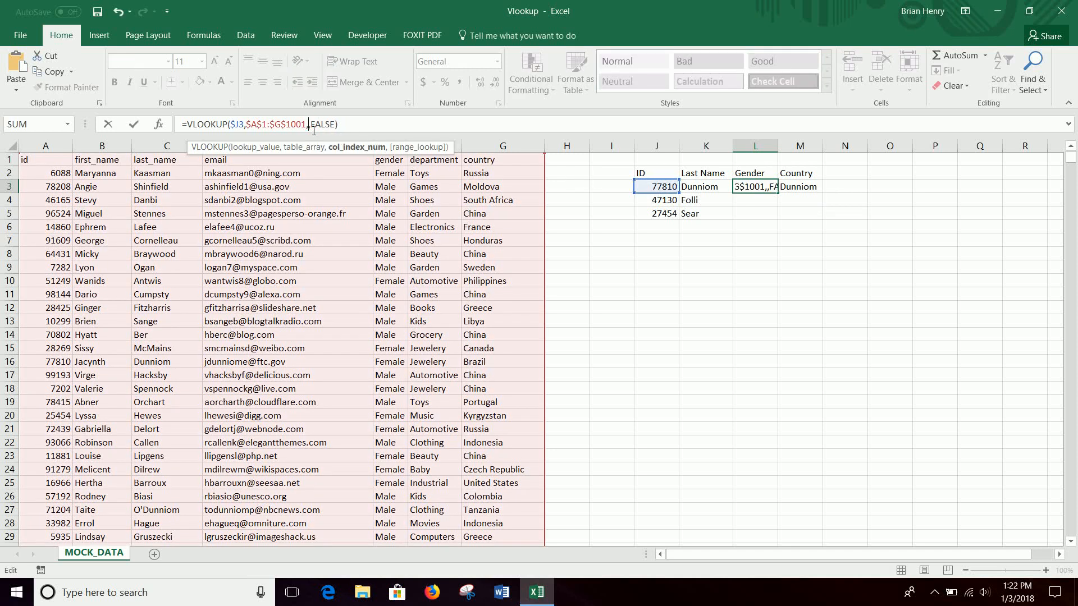
{"action": "type", "text": "3"}
{"action": "key", "text": "Tab"}
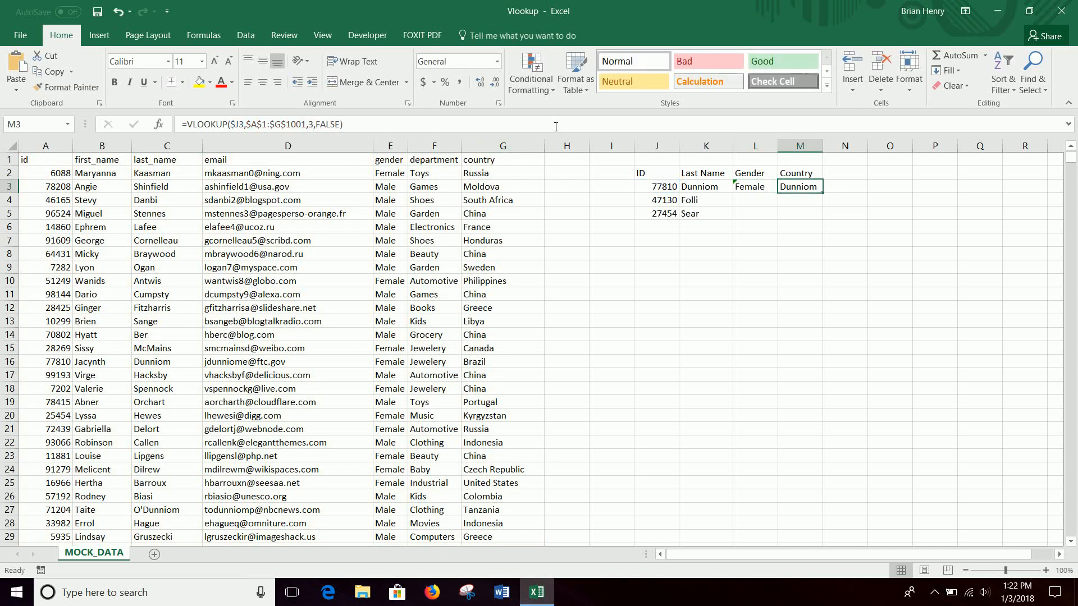
Set the column index in the M3 Country formula to 7, and fill L3:M3 down to row 5.
{"action": "left_click", "coordinate": [312, 124]}
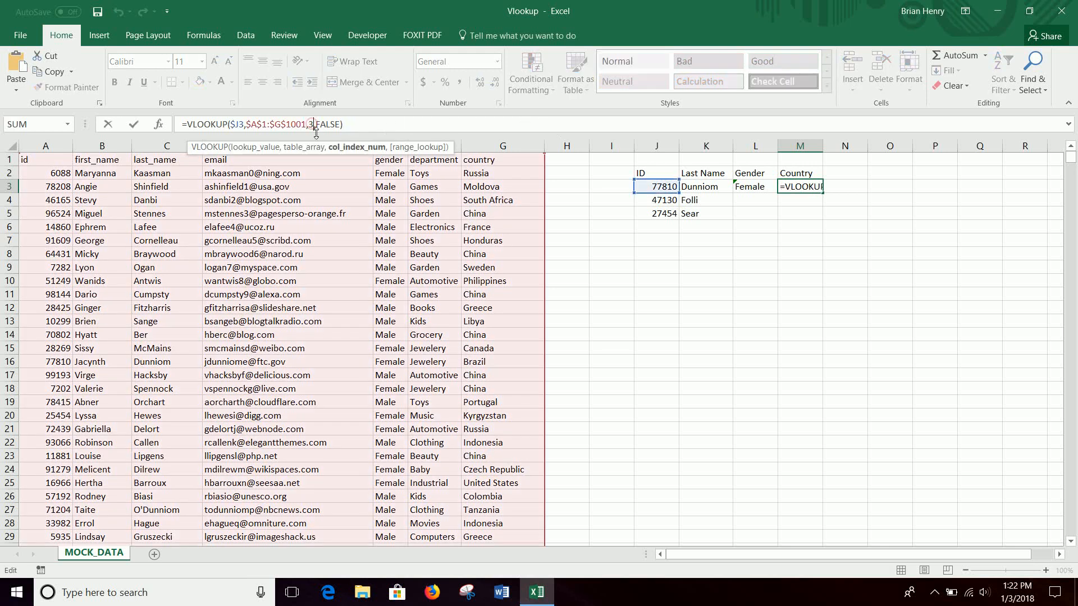
{"action": "key", "text": "BackSpace"}
{"action": "type", "text": "7"}
{"action": "key", "text": "Return"}
{"action": "left_click_drag", "start_coordinate": [757, 188], "coordinate": [824, 220]}
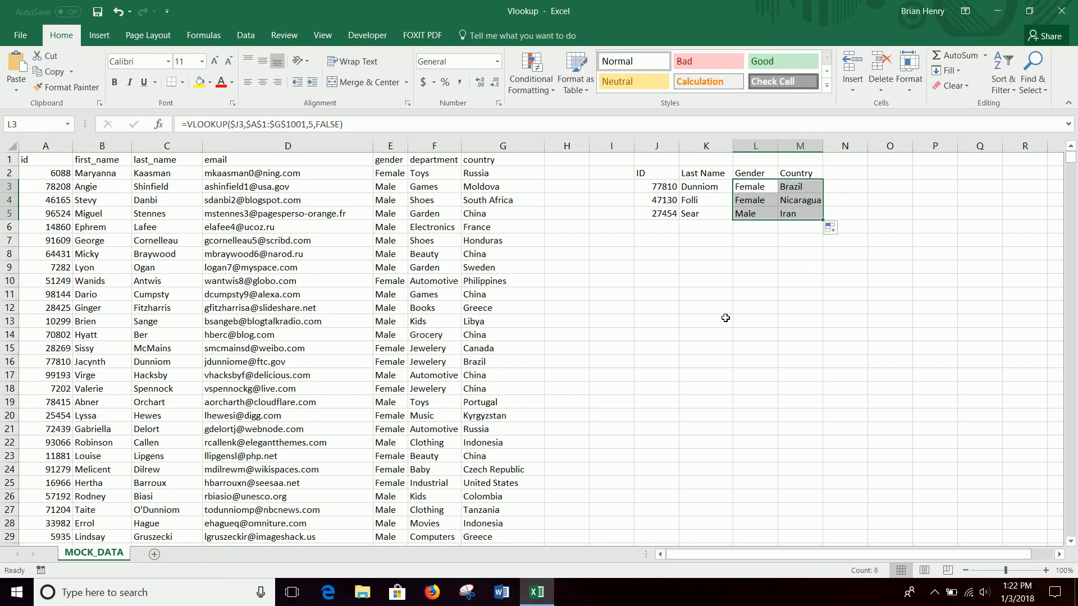
Enter a fourth ID from the data table in J6 and fill the K5:M5 formulas down to row 6.
{"action": "mouse_move", "coordinate": [1069, 163]}
{"action": "left_mouse_down"}
{"action": "mouse_move", "coordinate": [1069, 317]}
{"action": "mouse_move", "coordinate": [1070, 160]}
{"action": "left_mouse_up"}
{"action": "left_click", "coordinate": [654, 225]}
{"action": "type", "text": "90"}
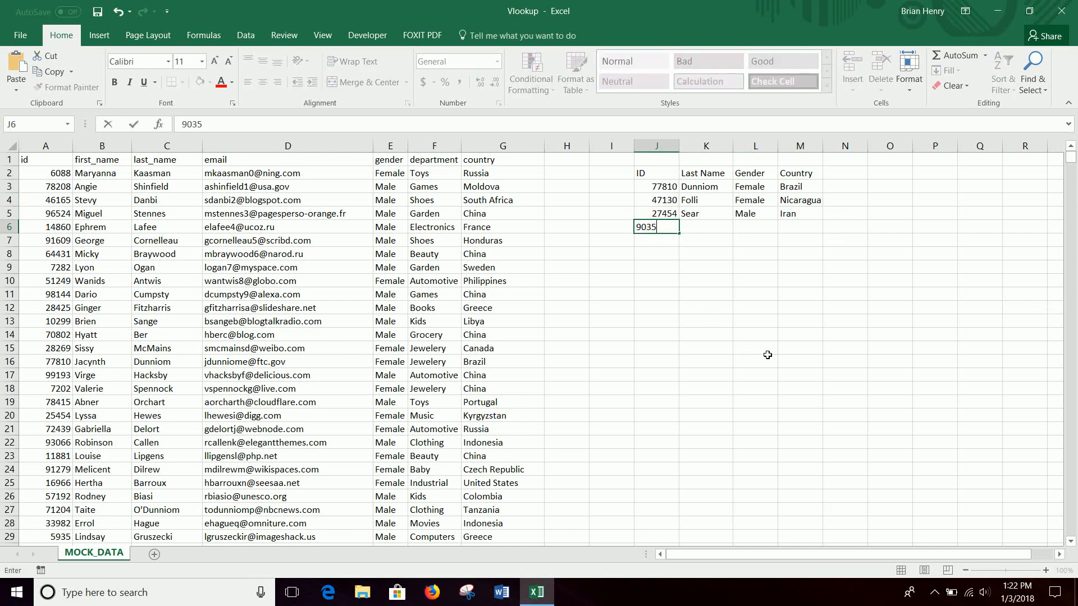
{"action": "type", "text": "35"}
{"action": "key", "text": "Return"}
{"action": "left_click_drag", "start_coordinate": [707, 216], "coordinate": [817, 240]}
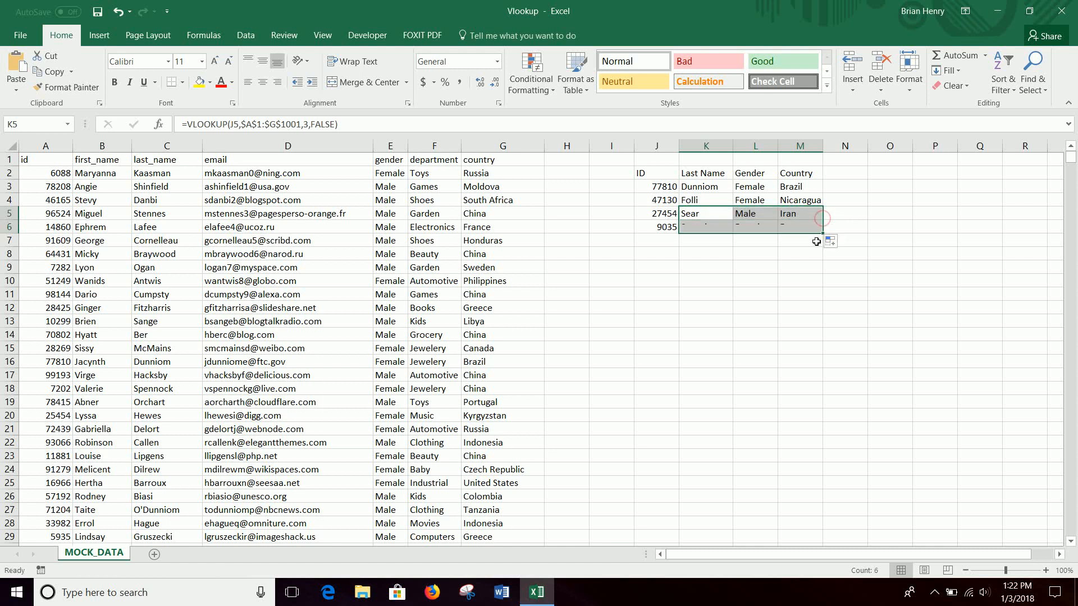
Review the Last Name, Gender and Country formulas in K6, L6 and M6.
{"action": "left_click", "coordinate": [722, 228]}
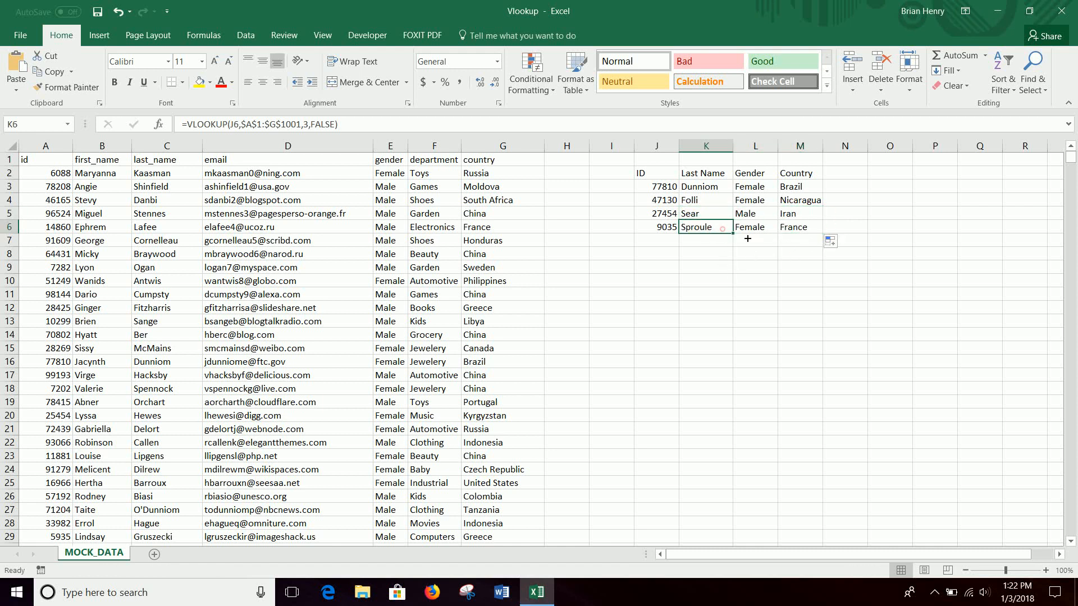
{"action": "left_click", "coordinate": [764, 230]}
{"action": "left_click", "coordinate": [809, 236]}
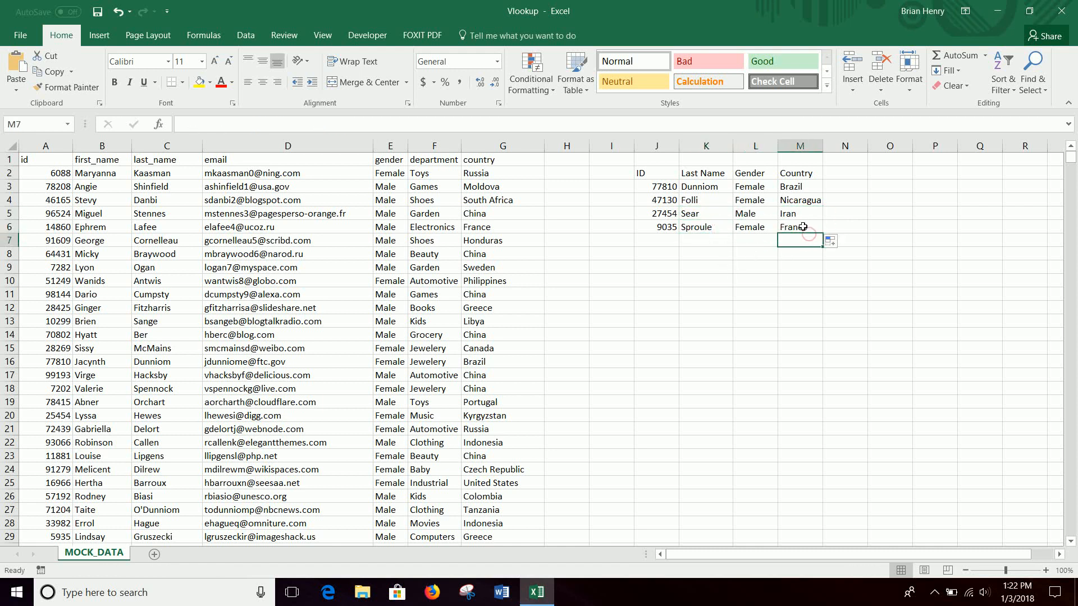
{"action": "left_click", "coordinate": [803, 226]}
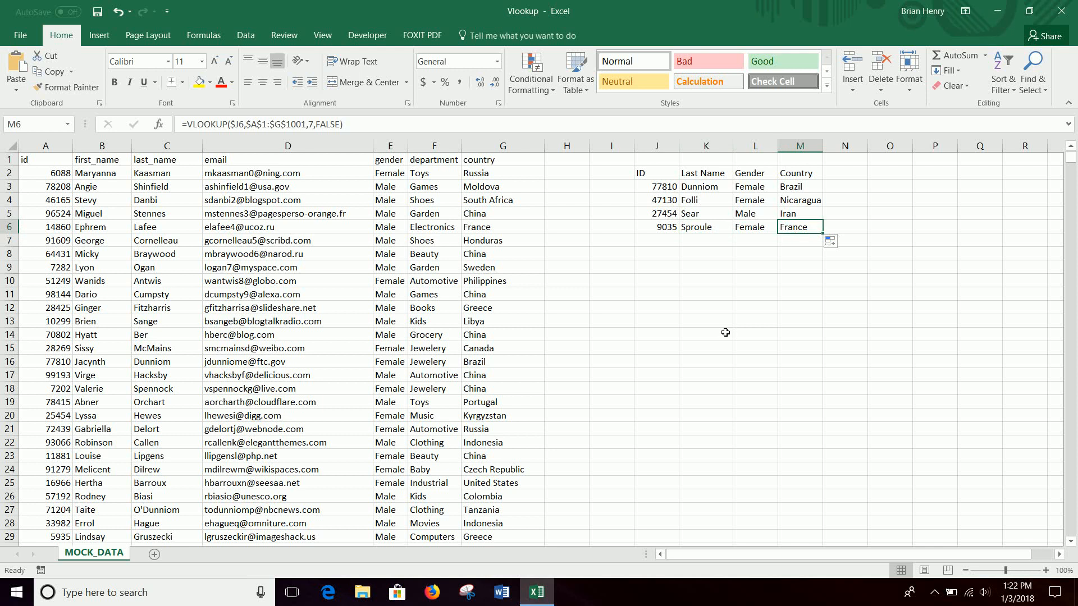